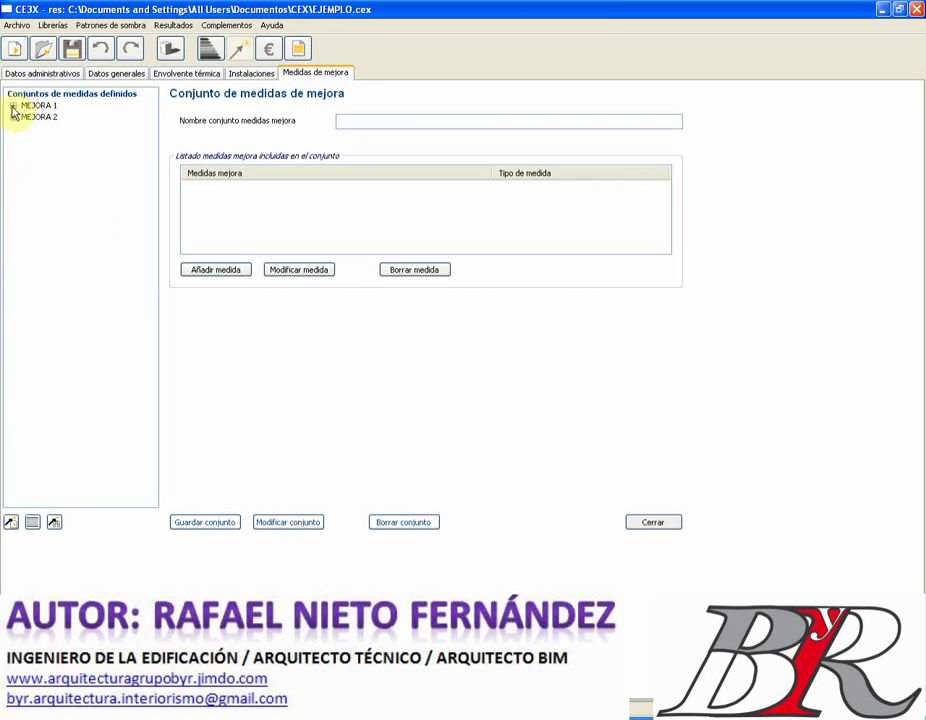
left_click(13, 107)
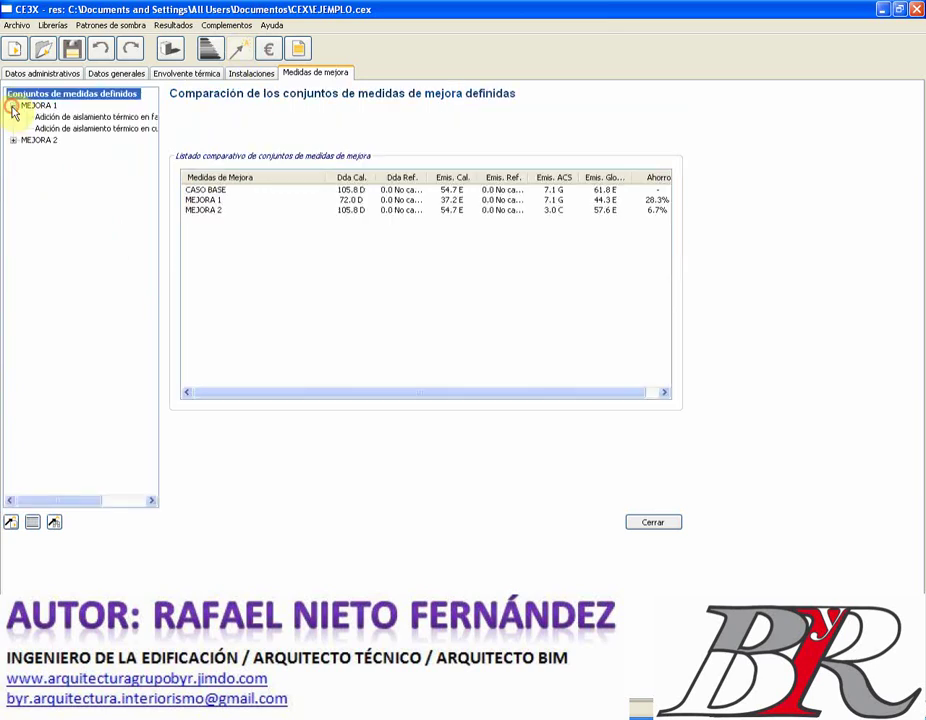
left_click(651, 527)
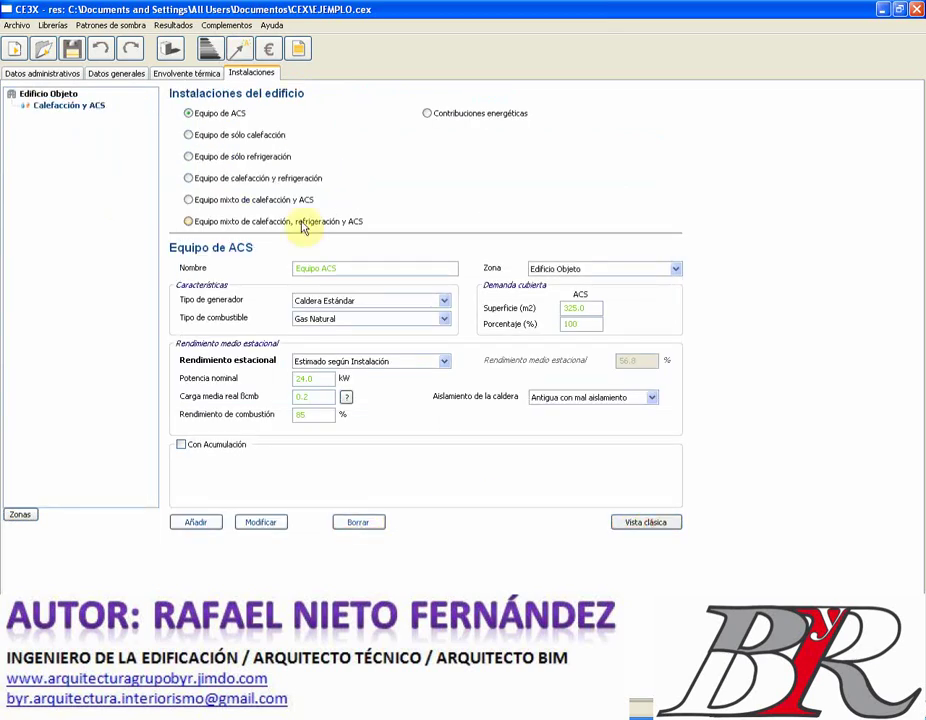
left_click(239, 47)
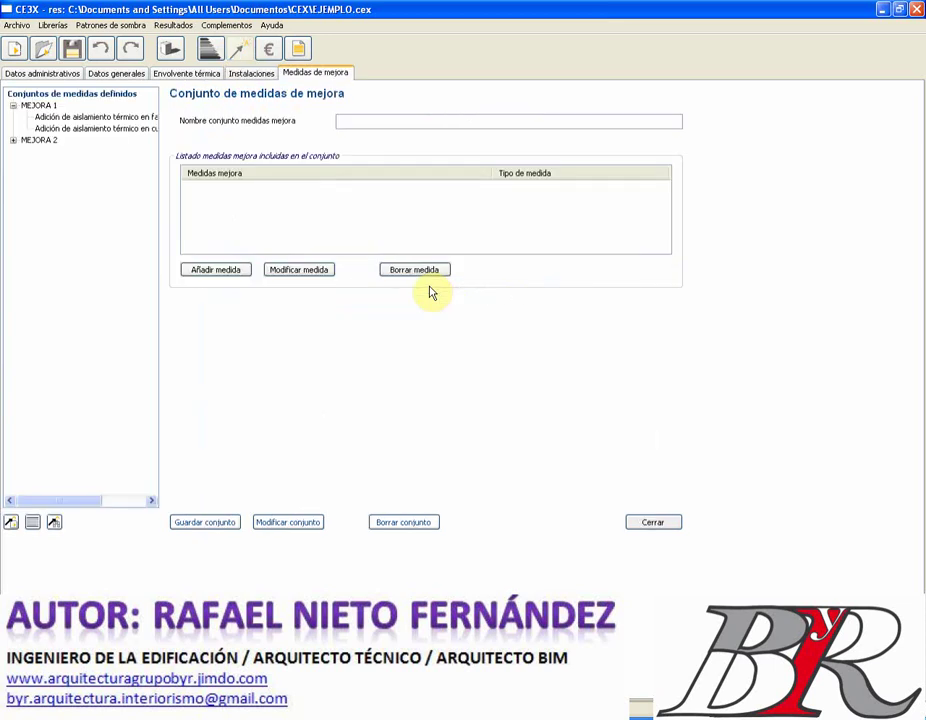
Delete the two defined improvement sets, MEJORA 1 and MEJORA 2
left_click(40, 105)
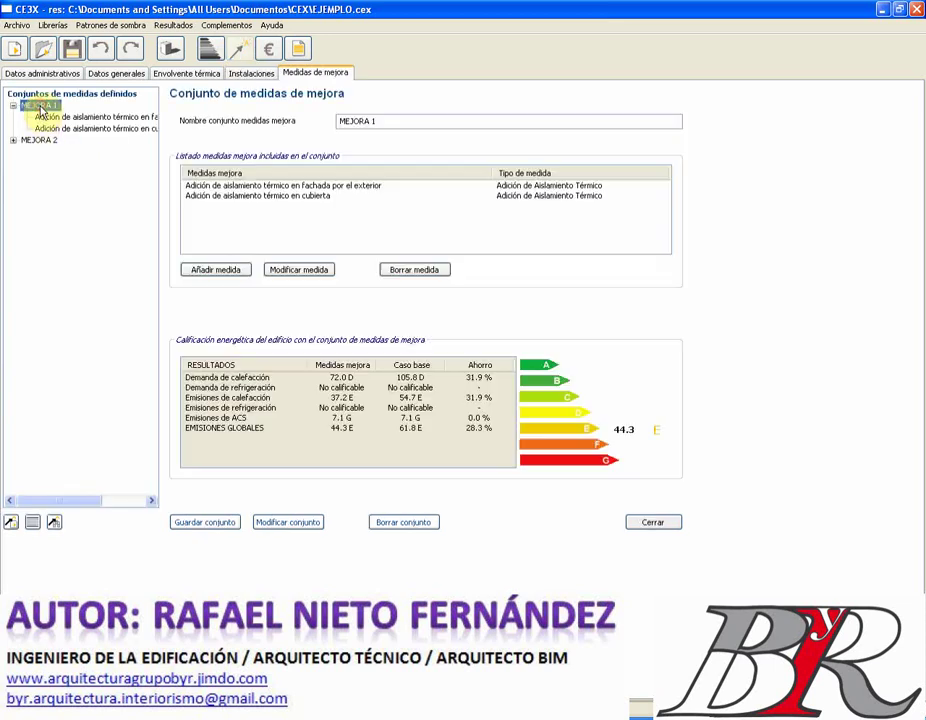
left_click(415, 525)
left_click(461, 338)
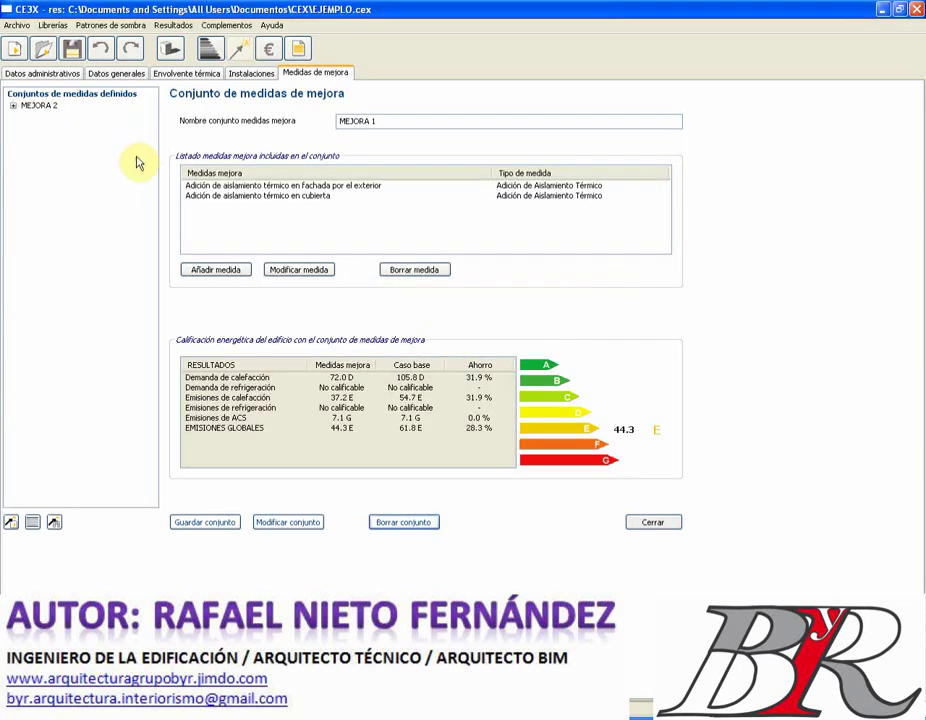
left_click(40, 105)
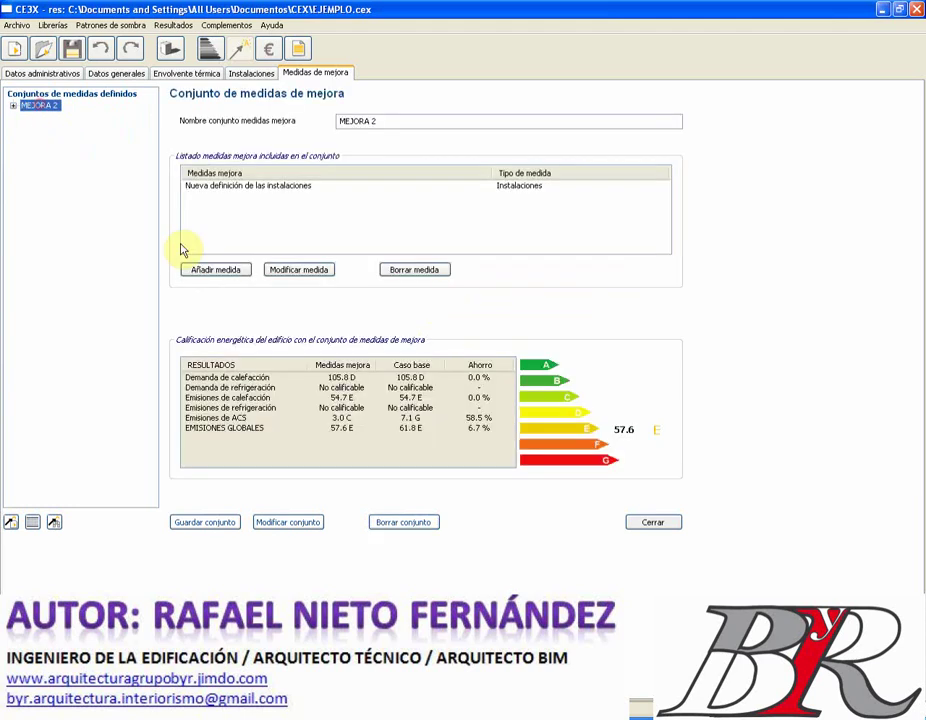
left_click(403, 522)
left_click(441, 340)
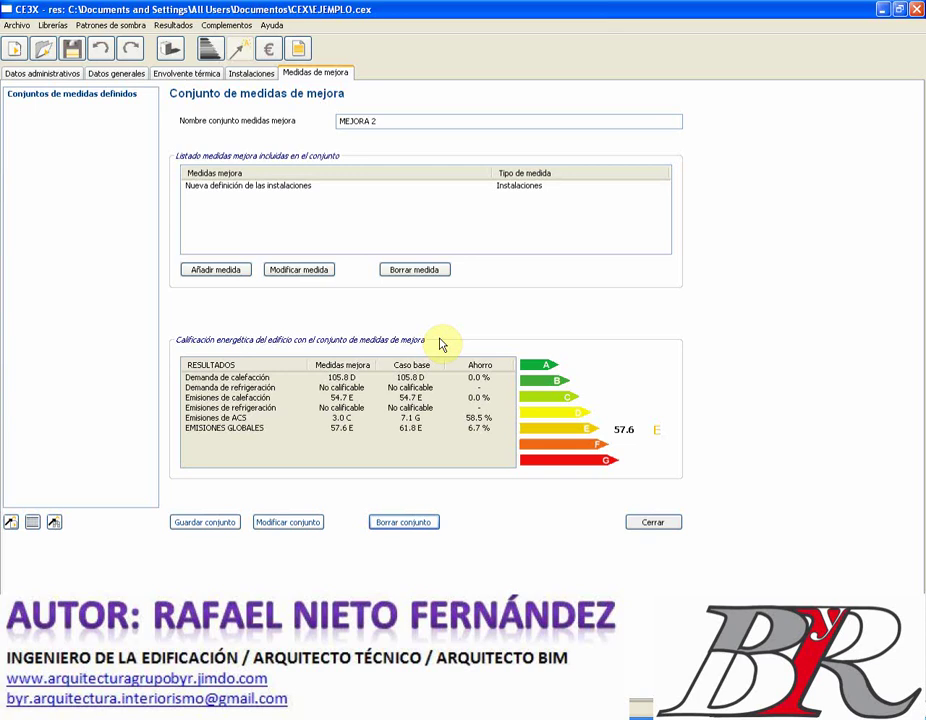
Remove the leftover "Nueva definición de las instalaciones" measure from the form and set the set name to MEJORA 1
left_click(230, 189)
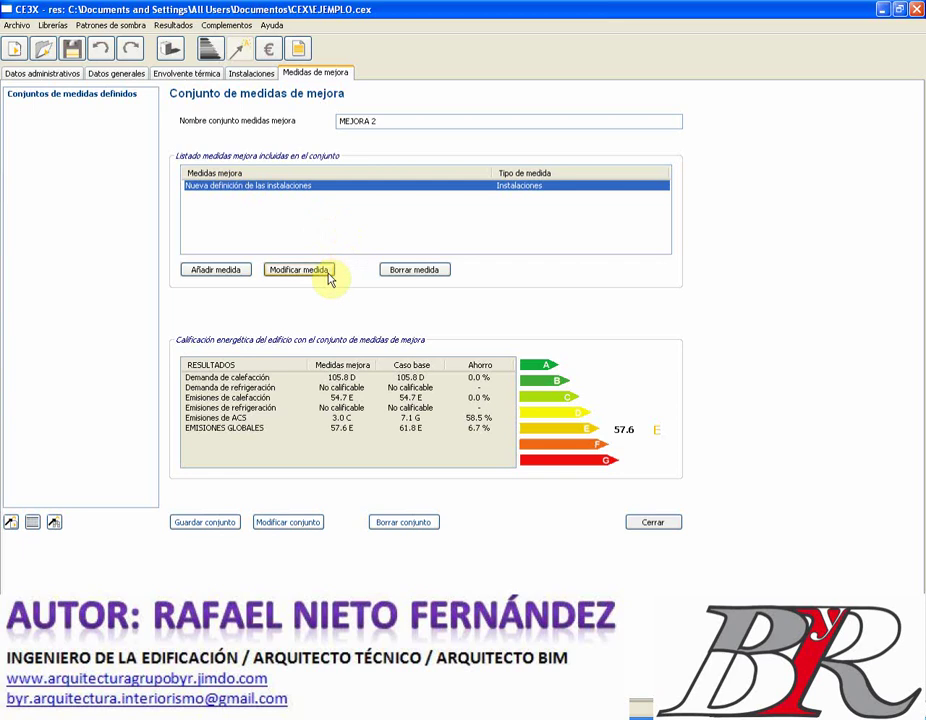
left_click(413, 270)
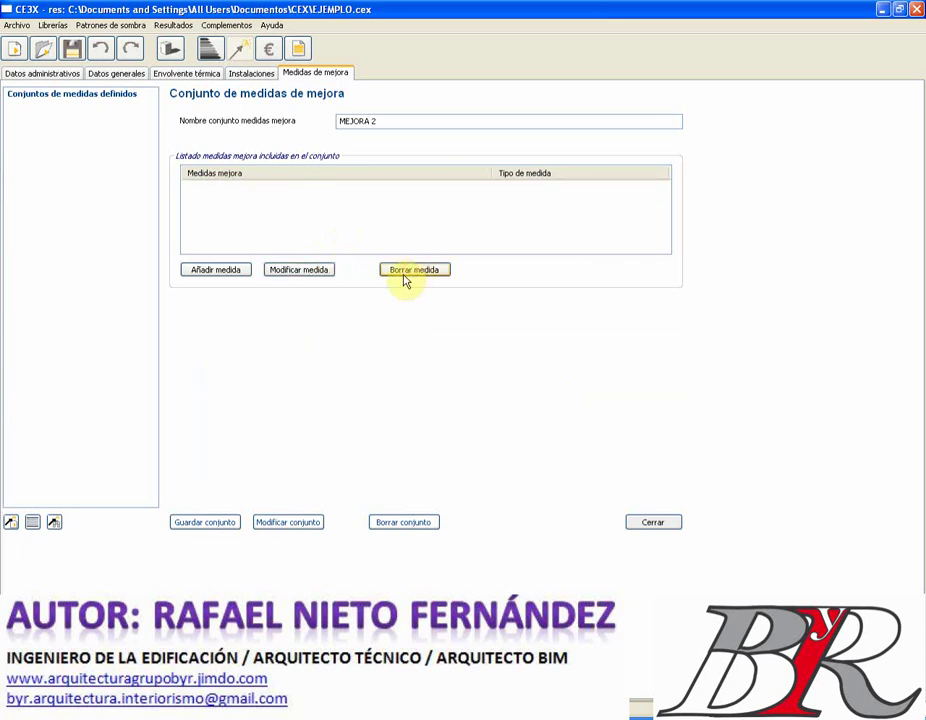
double_click(394, 121)
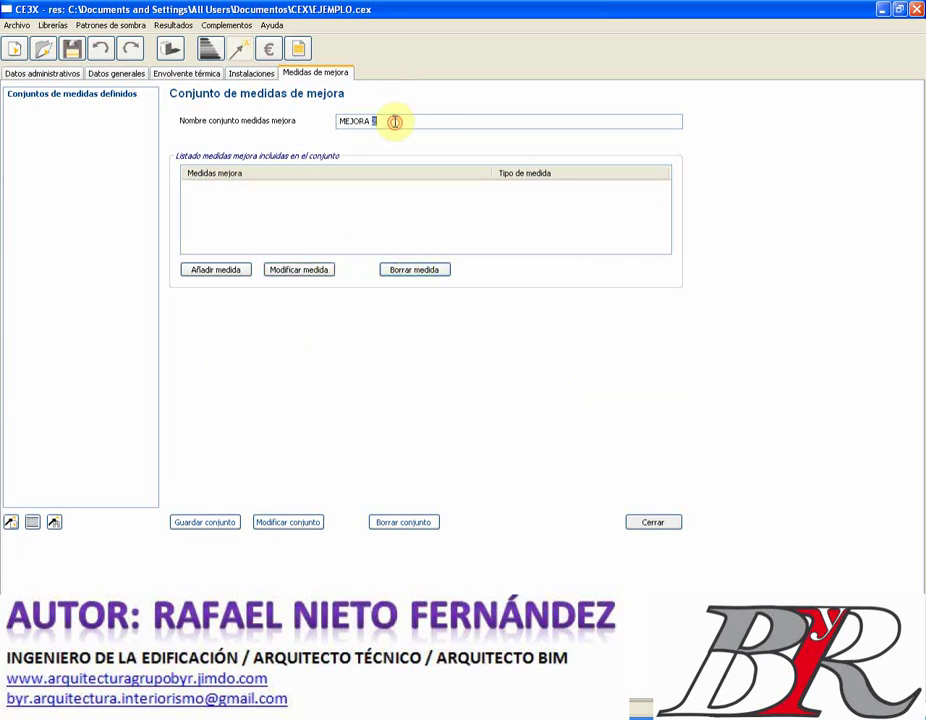
type("1")
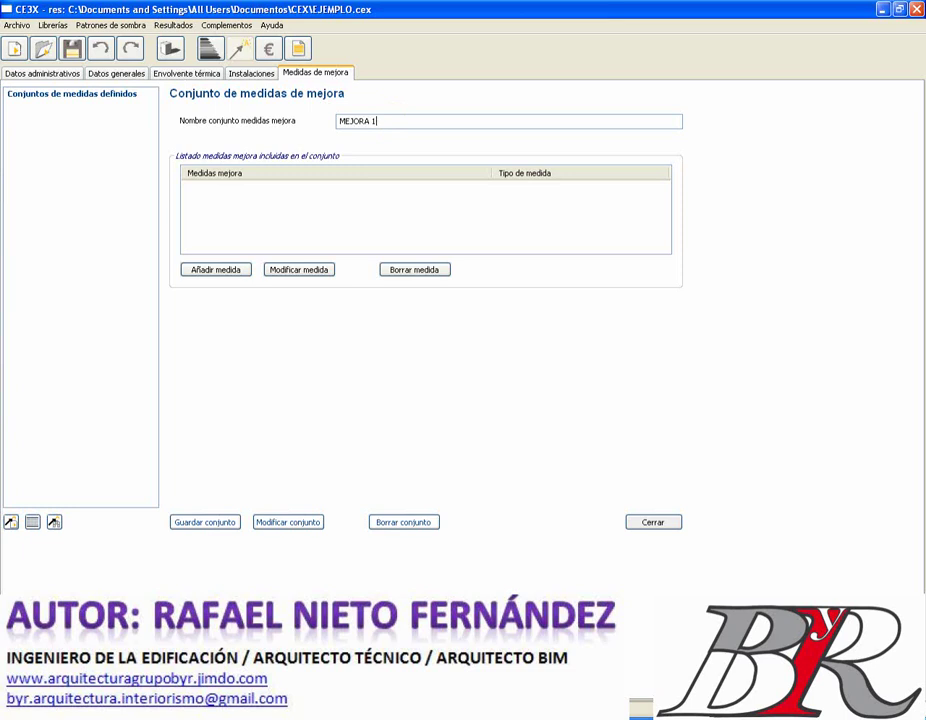
Add the default thermal insulation measure "Adición de aislamiento térmico en fachada por el interior o relleno de cámara de aire" to MEJORA 1
left_click(217, 270)
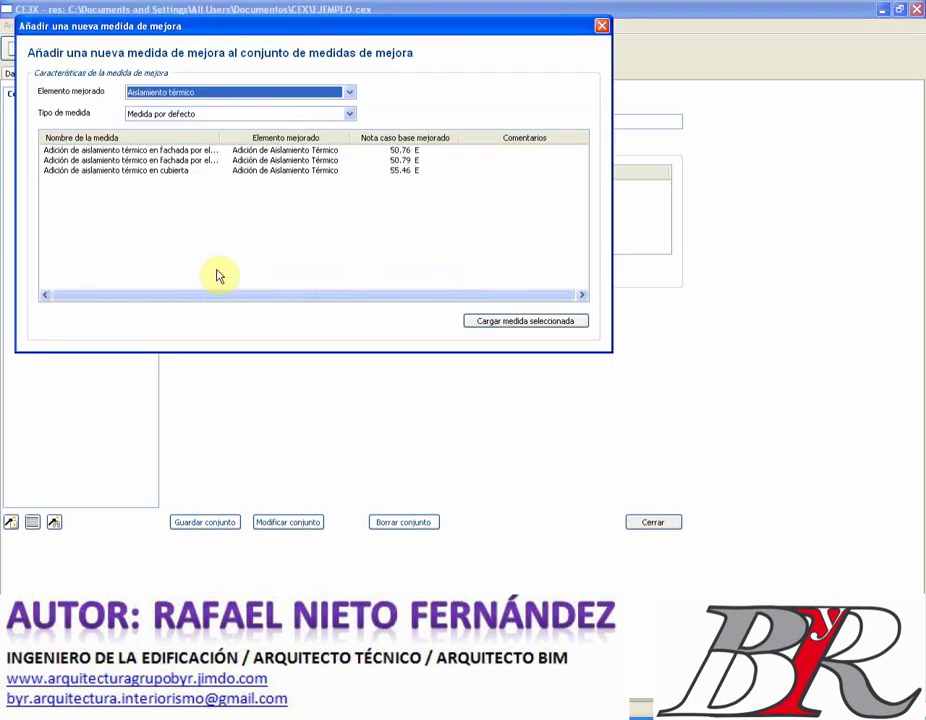
left_click(350, 93)
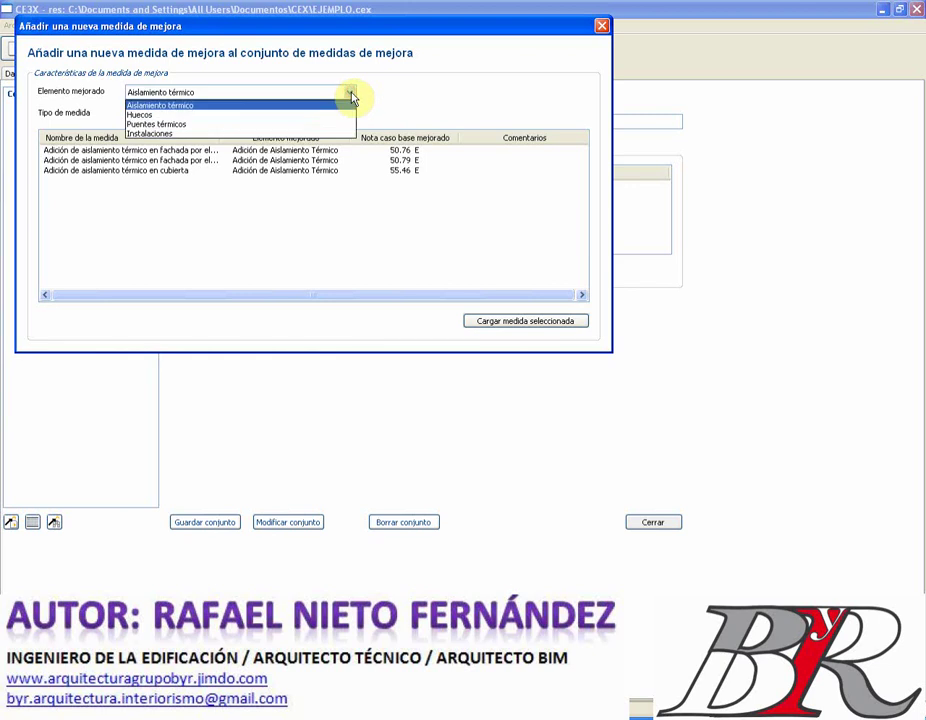
left_click(301, 105)
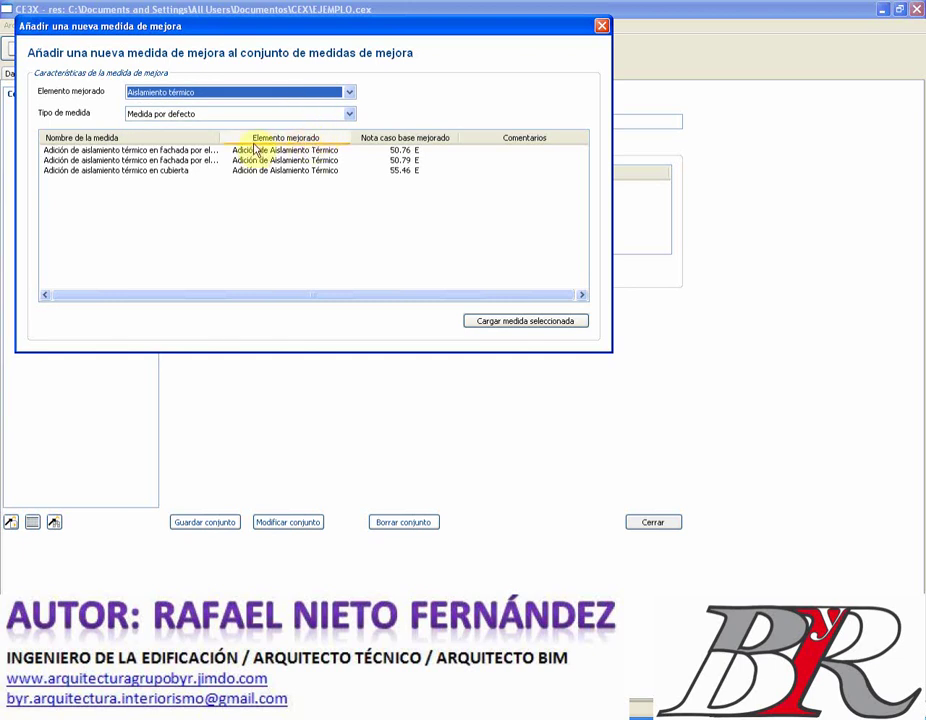
left_click_drag(220, 138, 343, 149)
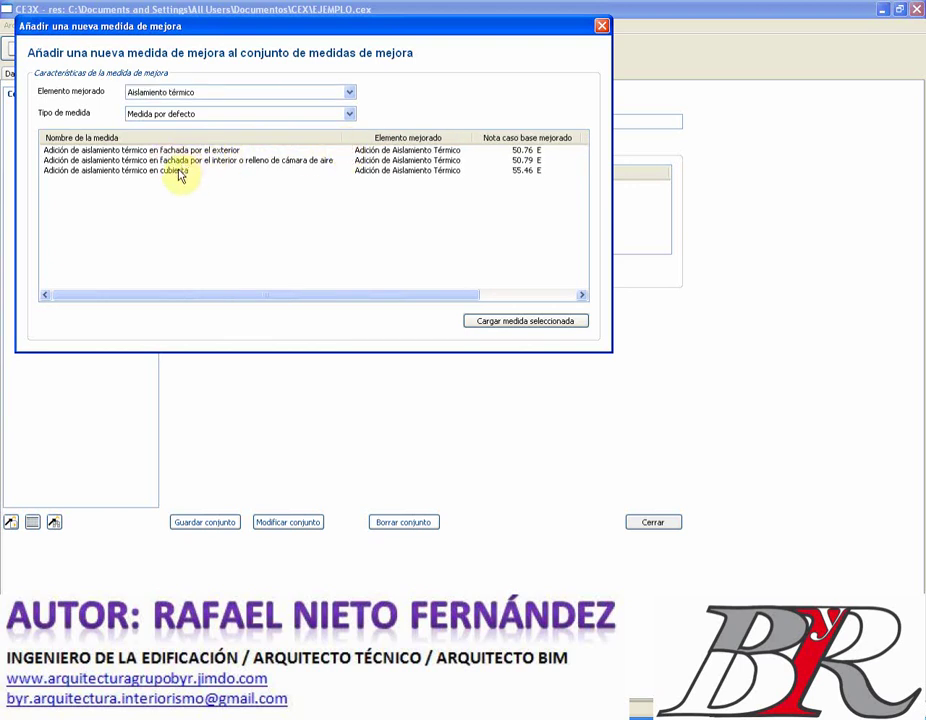
left_click(180, 174)
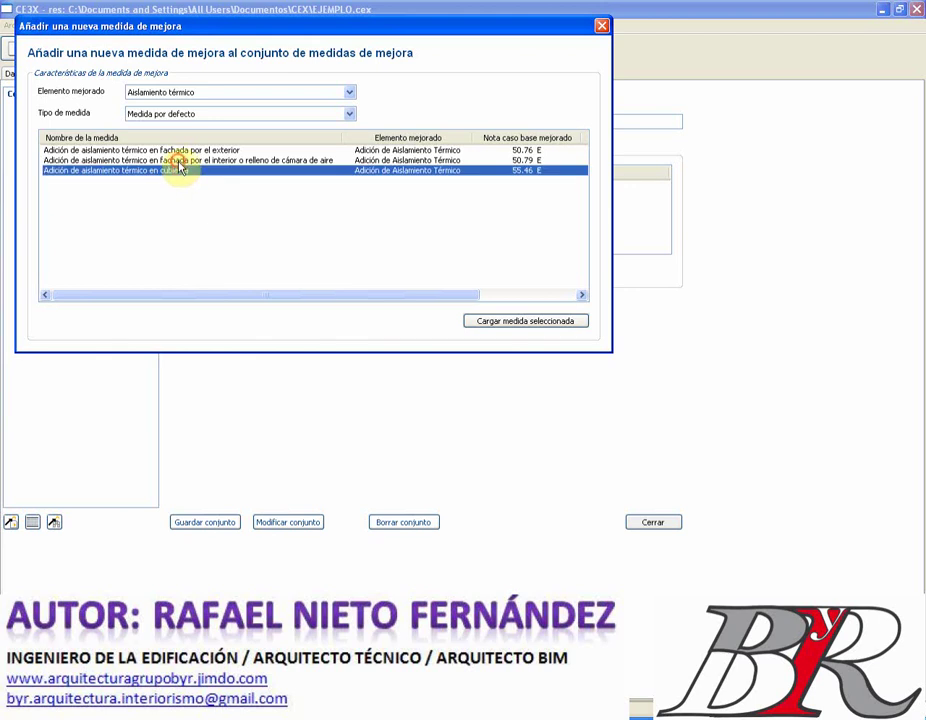
left_click(180, 160, "ctrl")
left_click(530, 322)
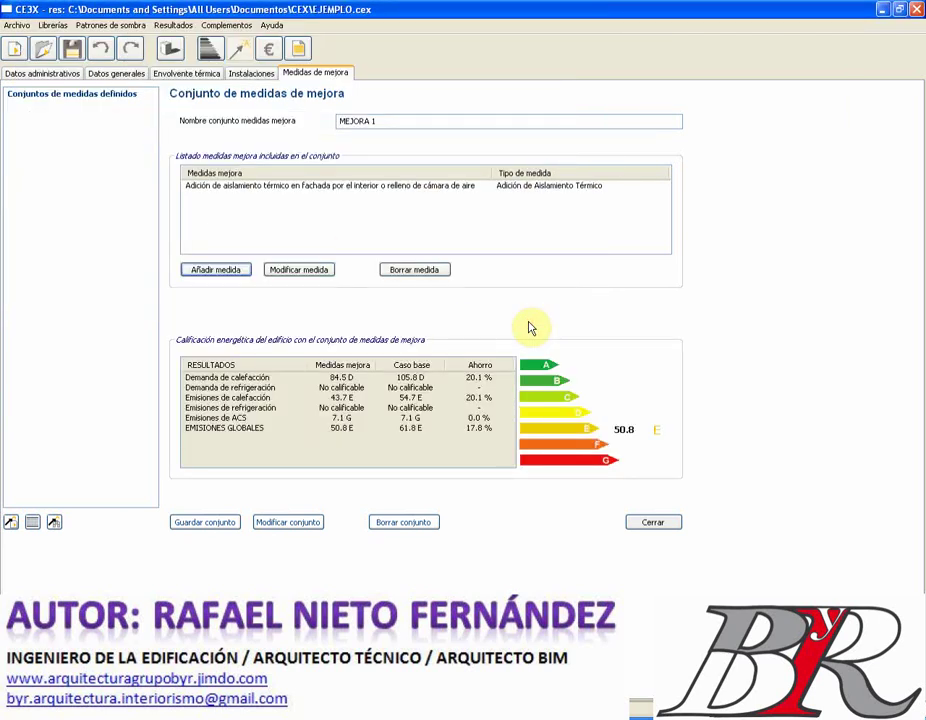
Add the default measure "Adición de aislamiento térmico en cubierta" to MEJORA 1, then save the set and expand it among the defined sets
left_click(246, 270)
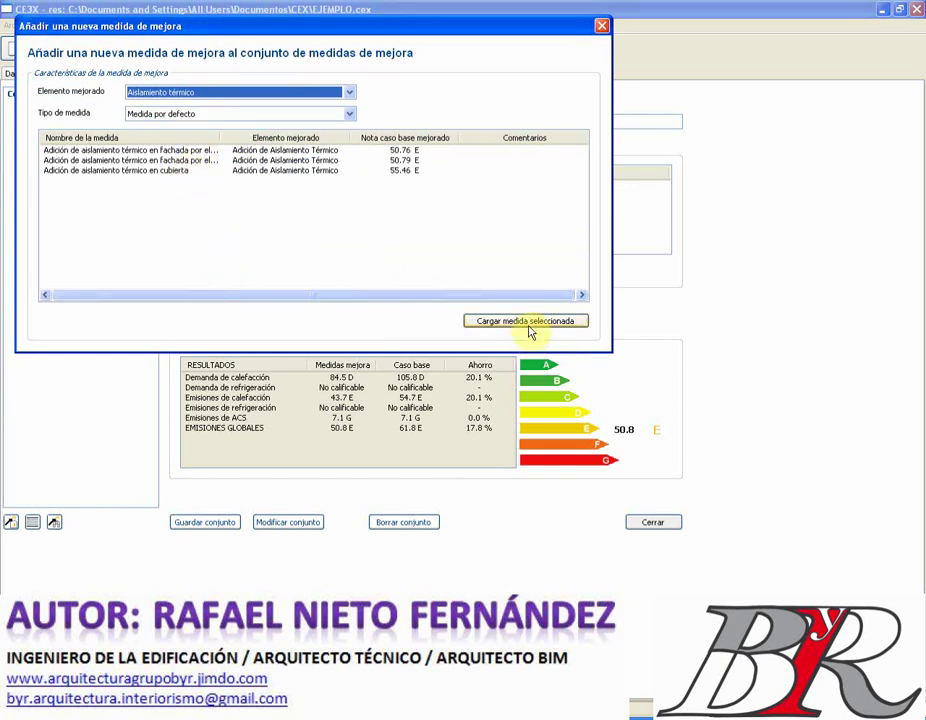
left_click(601, 25)
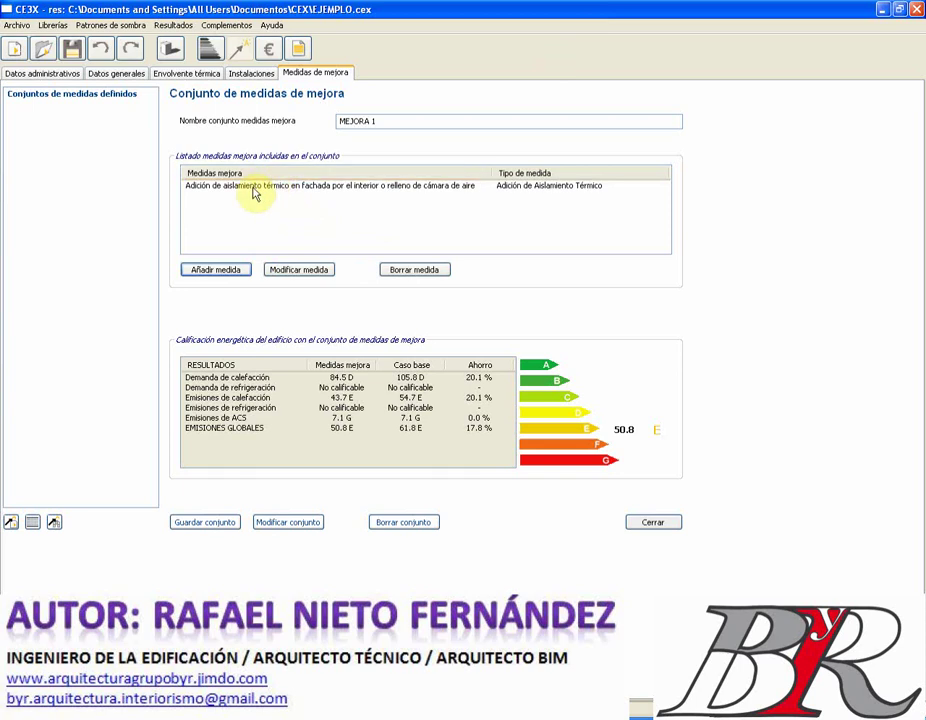
left_click(222, 269)
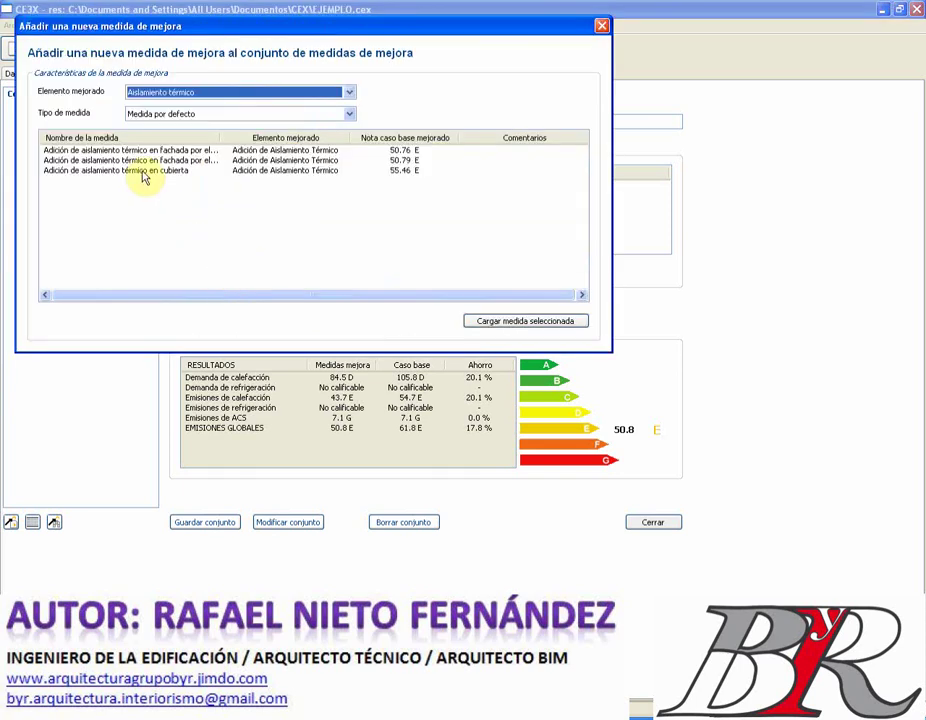
left_click(143, 172)
left_click(497, 321)
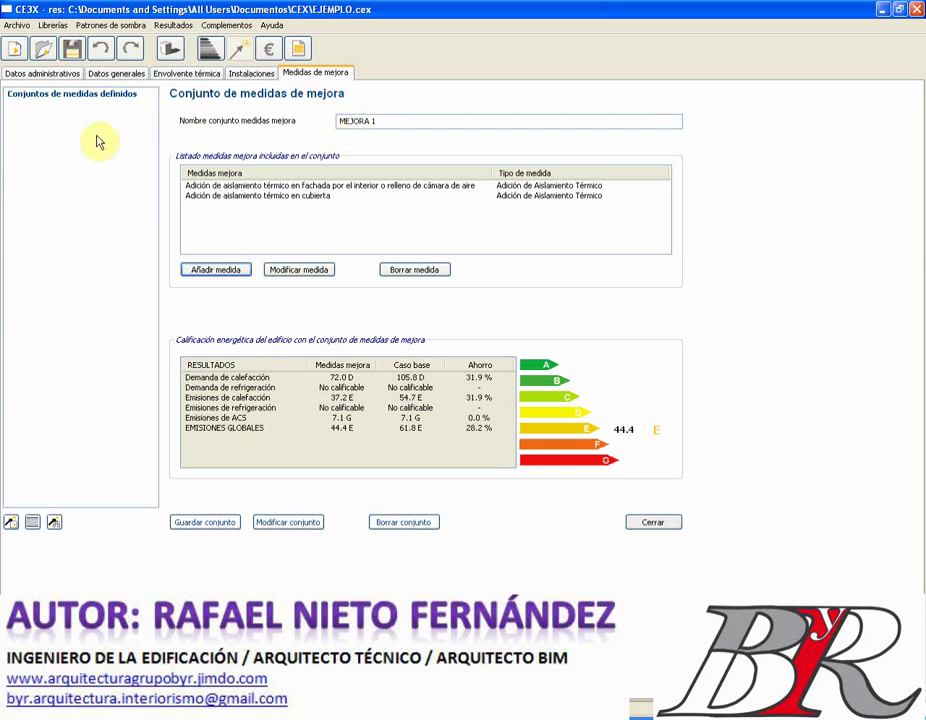
left_click(215, 529)
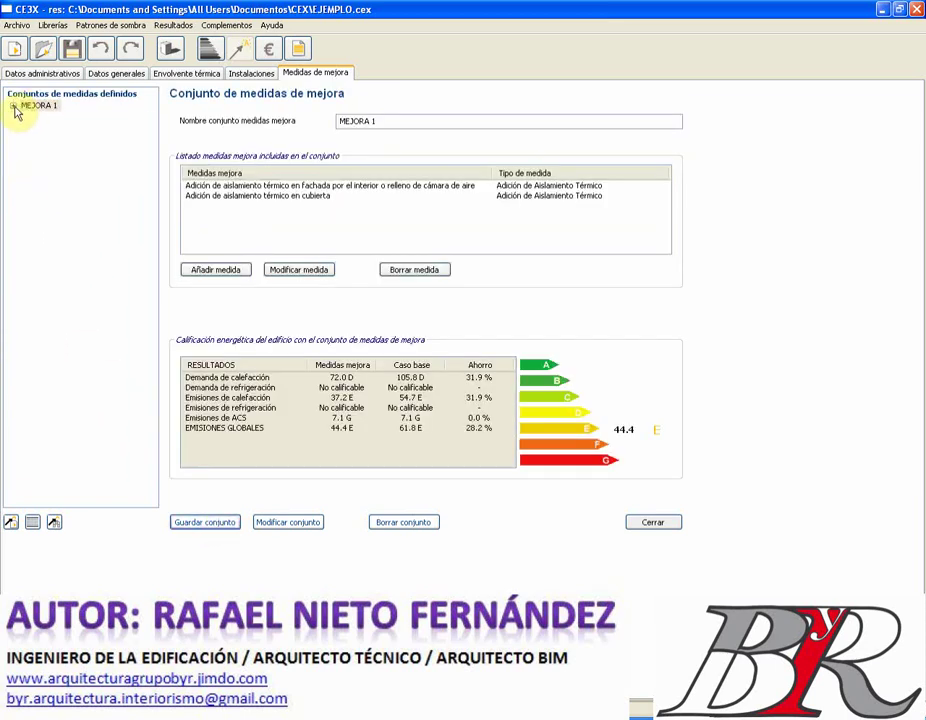
left_click(13, 106)
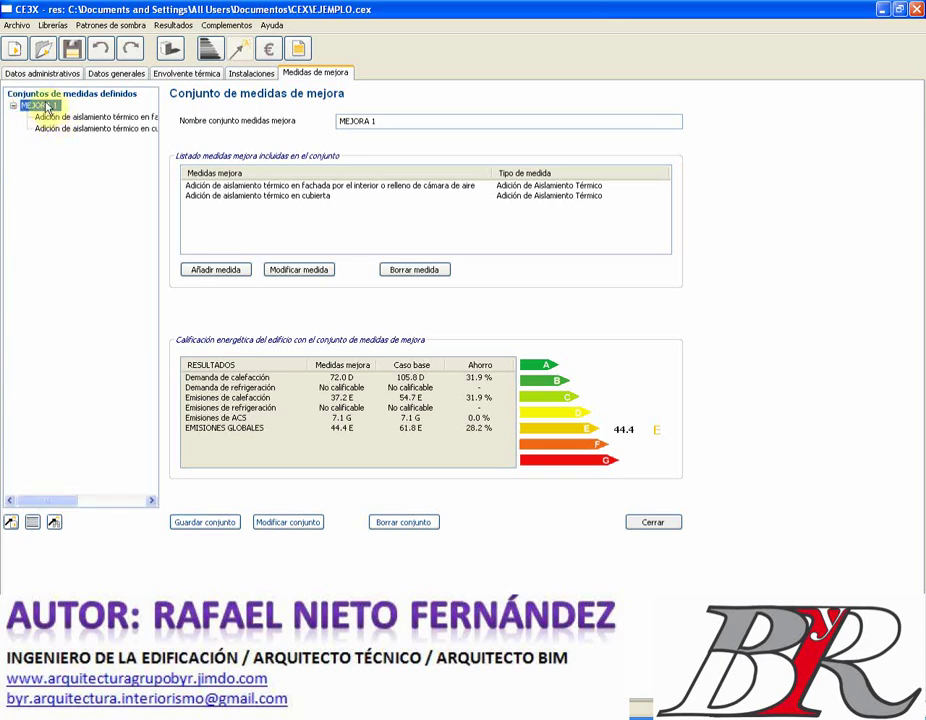
Create a new improvement measure set and name it MEJORA 2
left_click(10, 522)
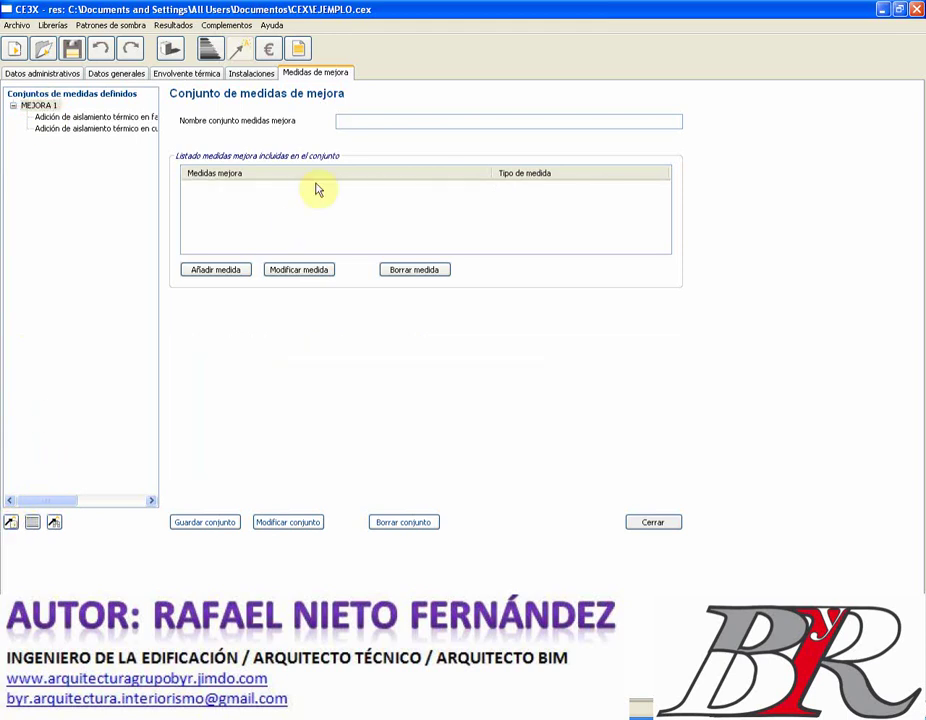
left_click(361, 120)
type("me")
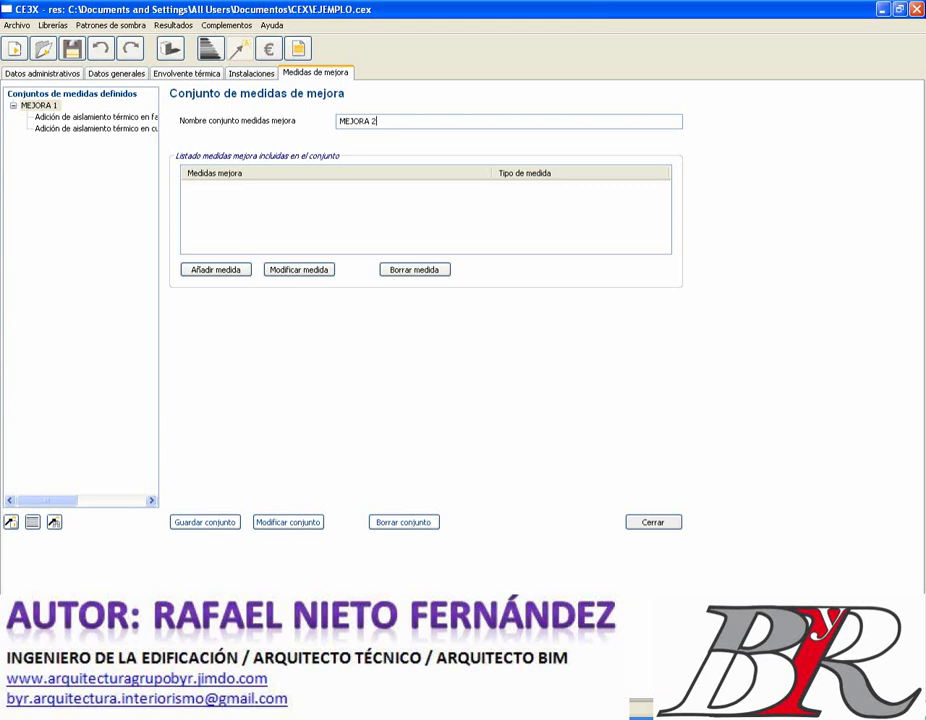
Add the default Instalaciones measure "Sustitución de equipos de generación para calefacción por caldera de alta eficiencia energética" to MEJORA 2
left_click(238, 272)
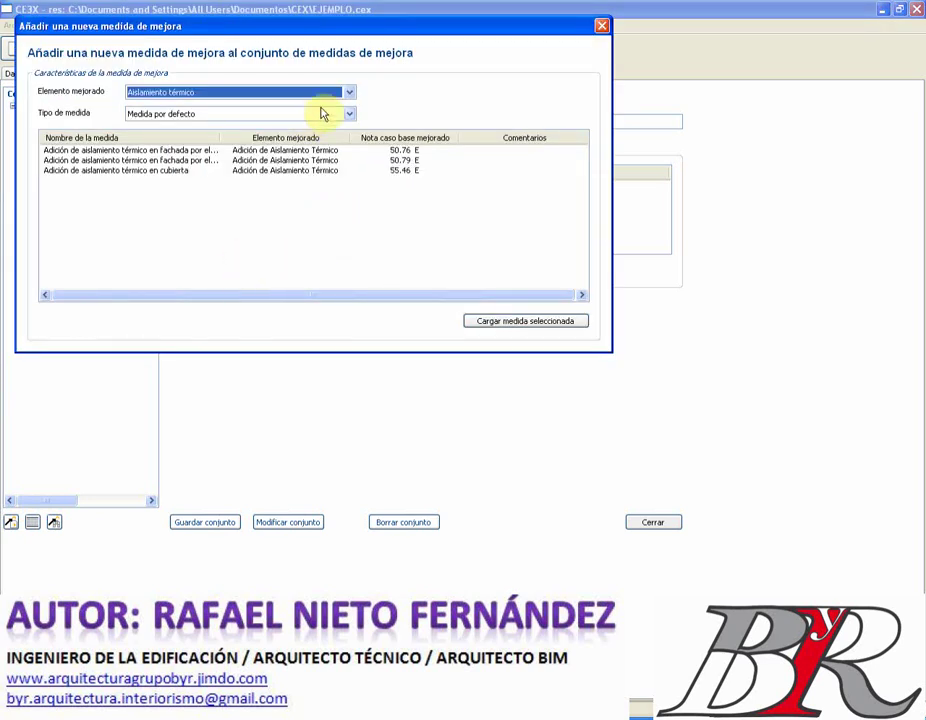
left_click(350, 93)
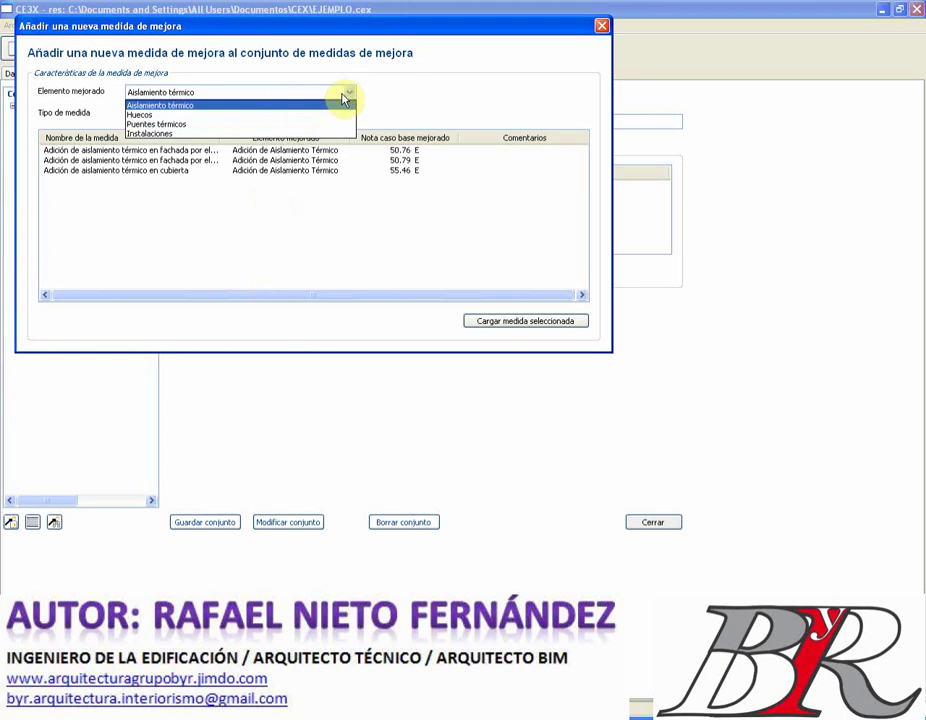
left_click(305, 133)
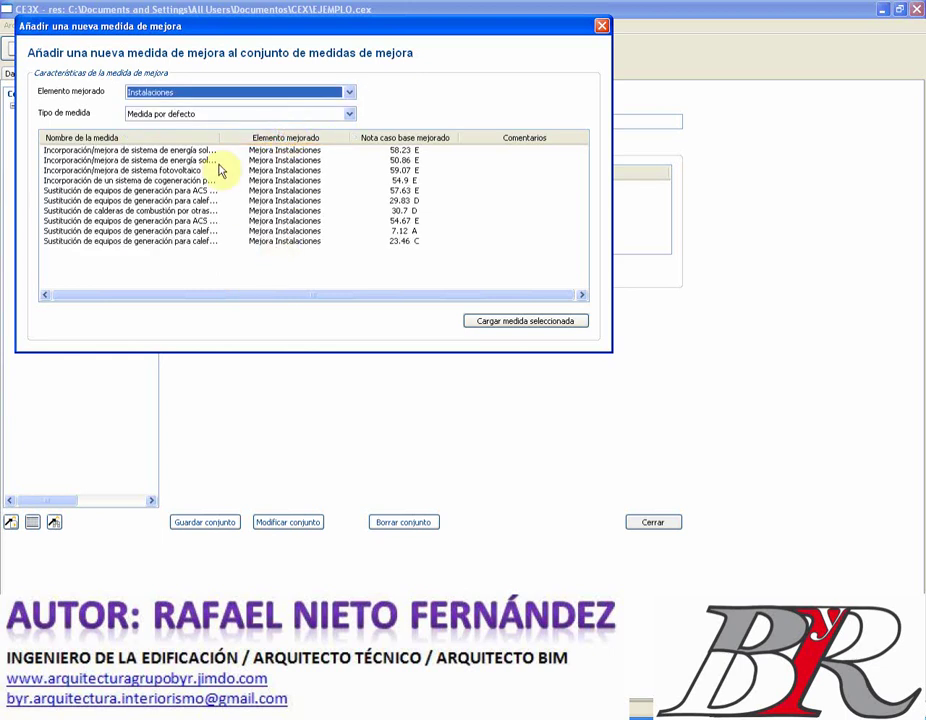
left_click_drag(221, 136, 430, 174)
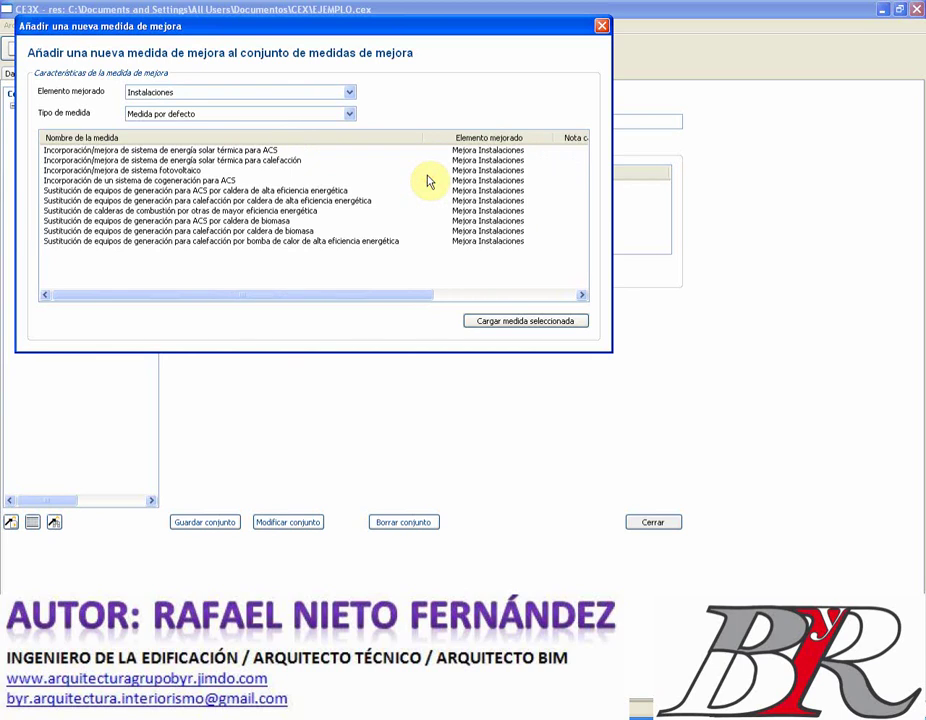
left_click(234, 191)
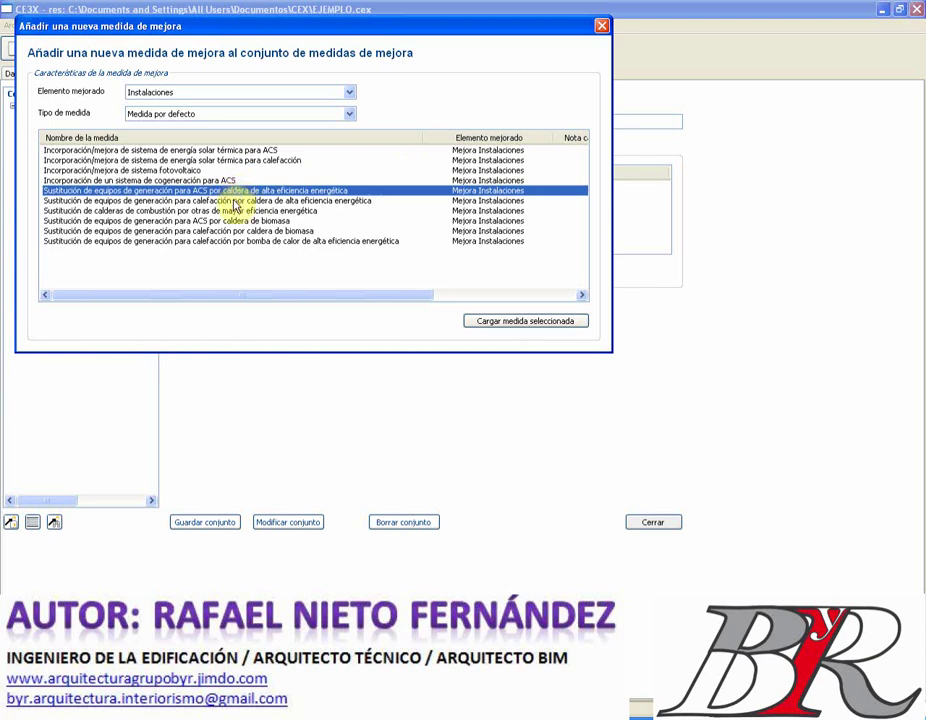
left_click(235, 201)
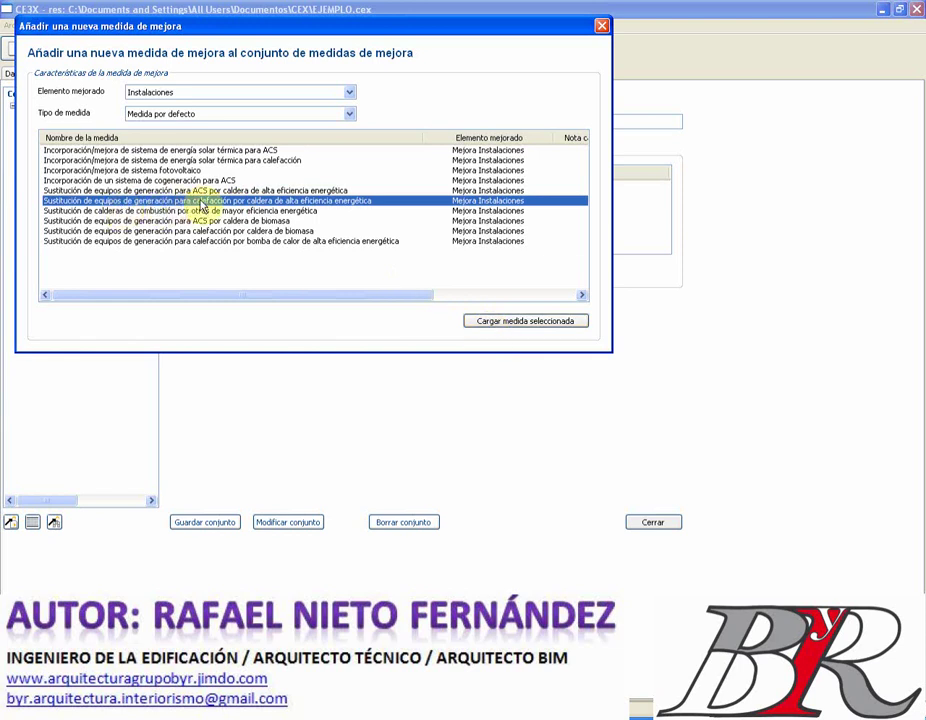
left_click(509, 322)
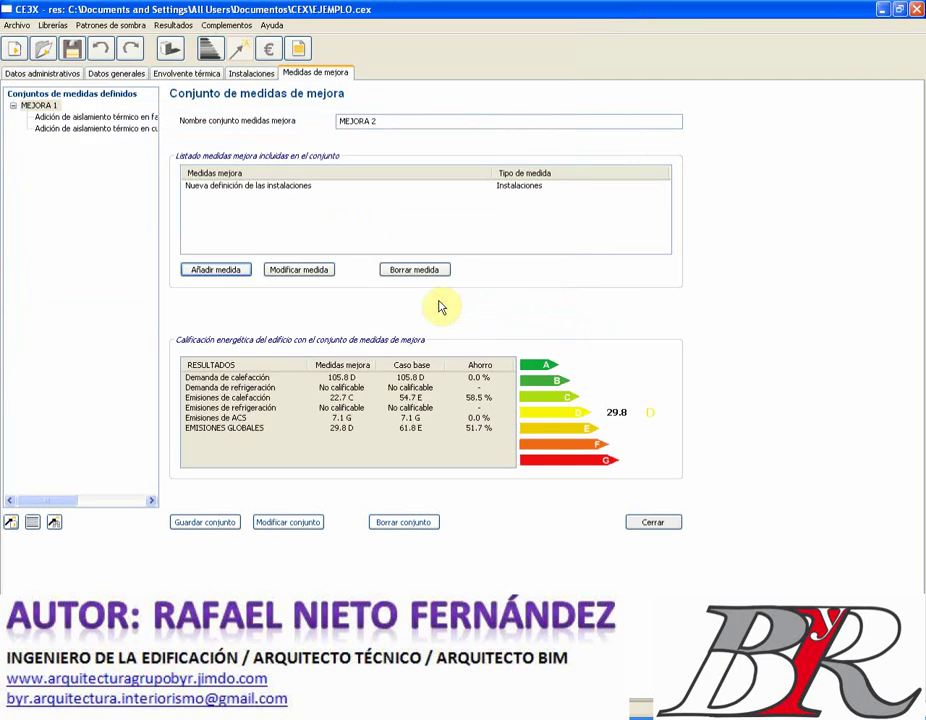
Start another Instalaciones measure for MEJORA 2, opening and cancelling the user-defined definition before returning to the default measures
left_click(228, 271)
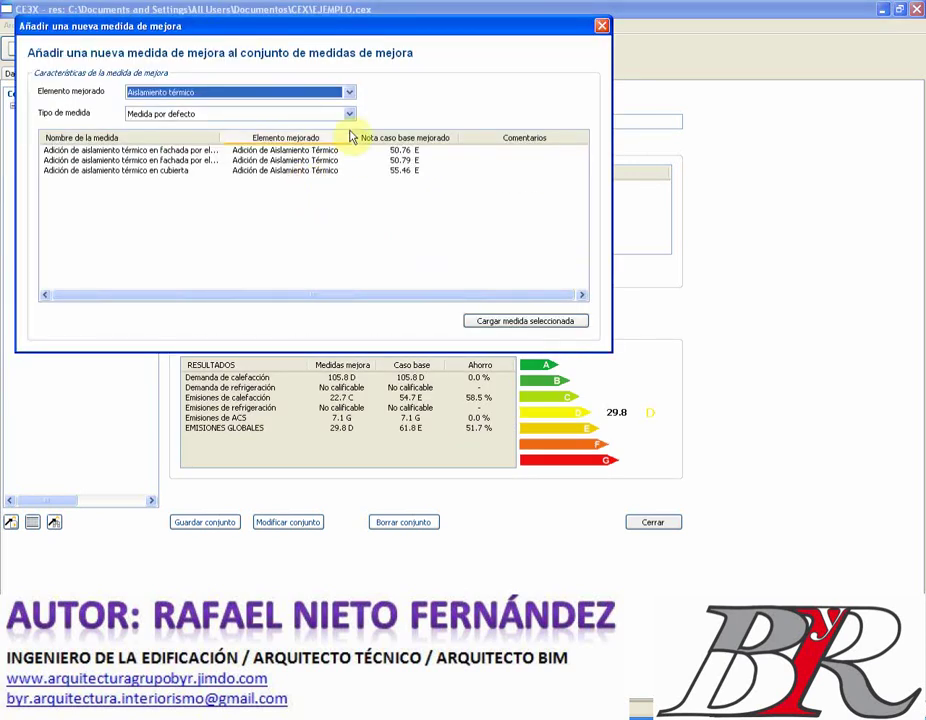
left_click(350, 95)
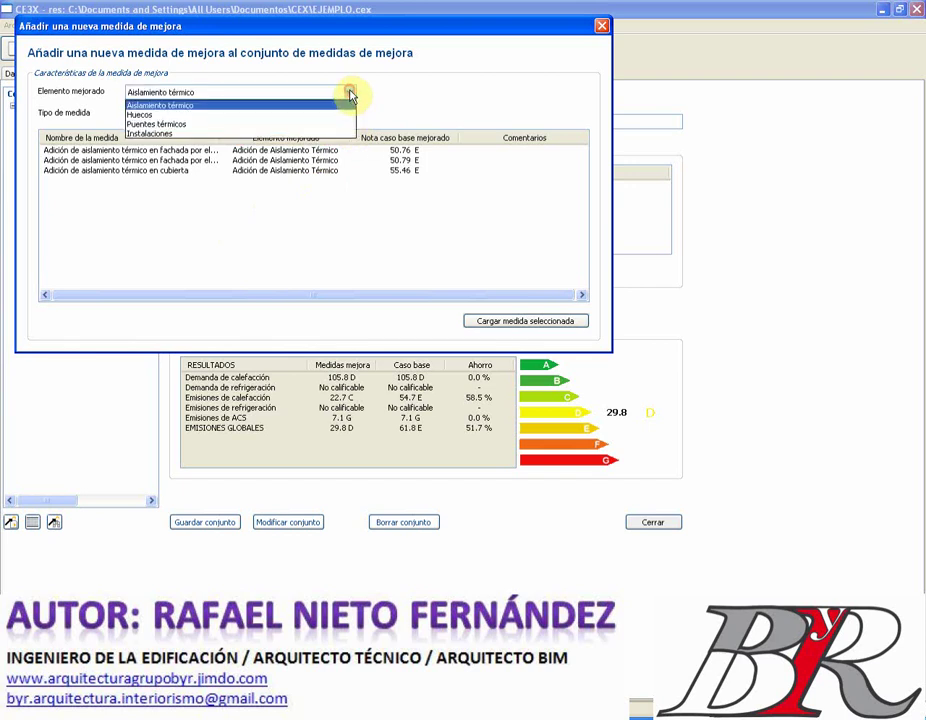
left_click(312, 135)
left_click(351, 115)
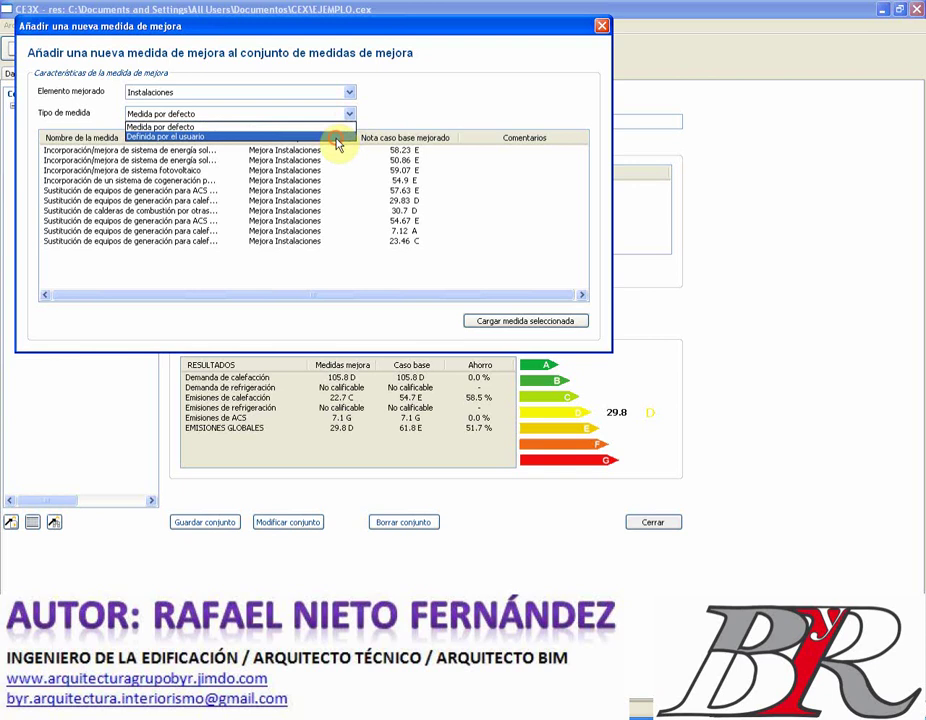
left_click(337, 137)
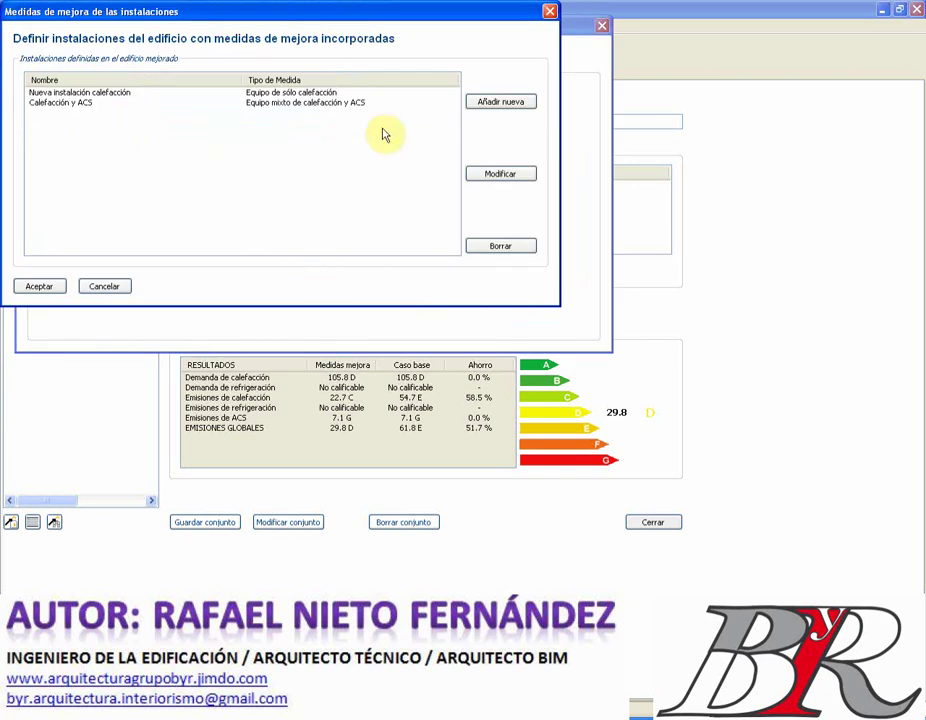
left_click(100, 286)
left_click(351, 116)
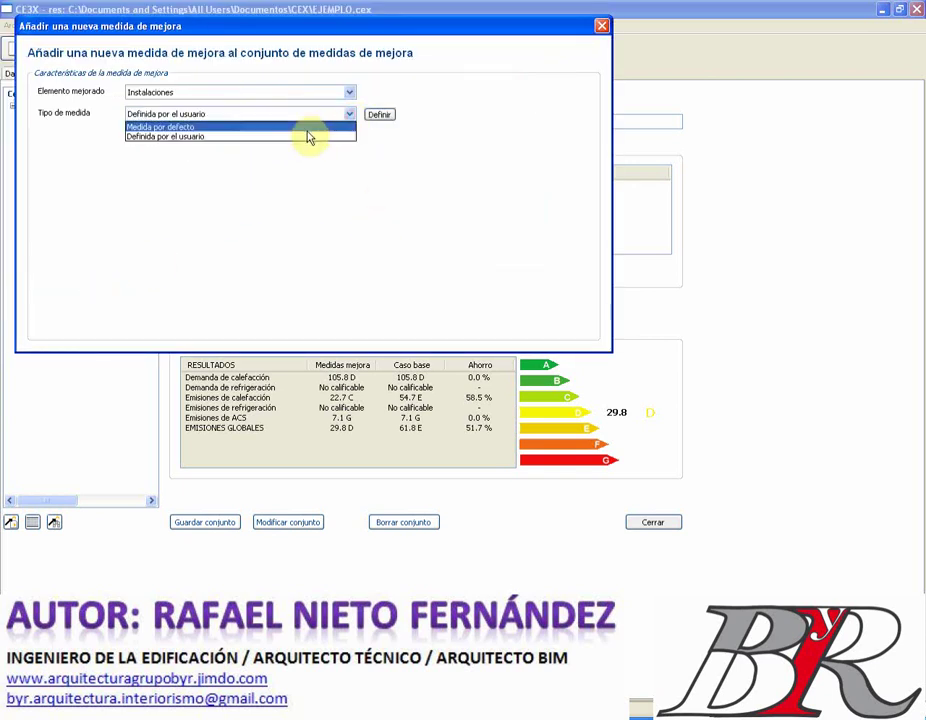
left_click(309, 128)
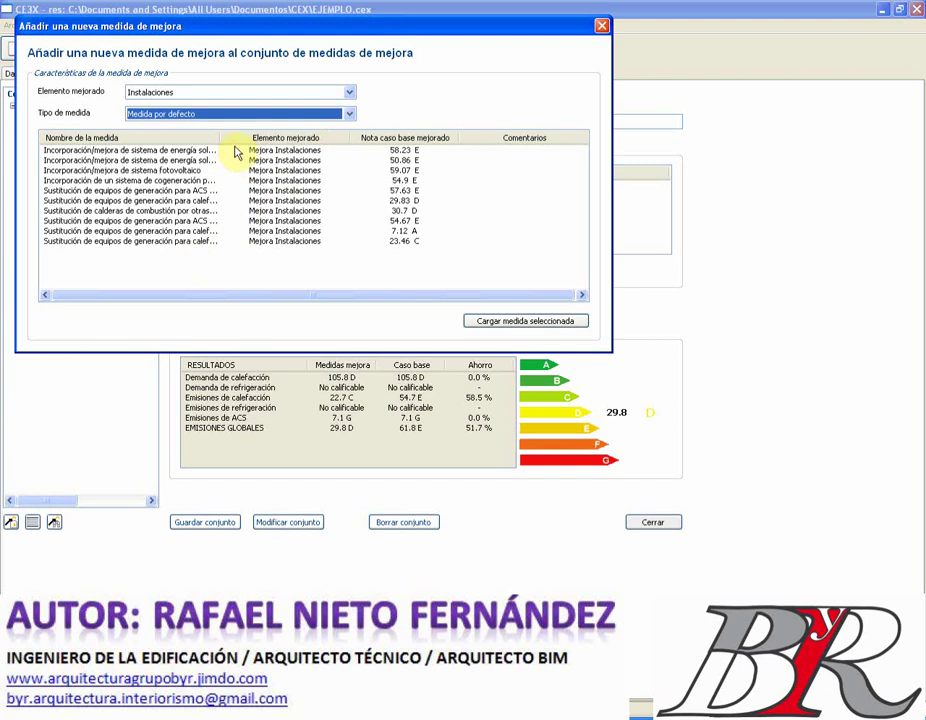
Try to add the default measure "Sustitución de equipos de generación para ACS por caldera de alta eficiencia energética" to MEJORA 2
left_click_drag(222, 140, 418, 165)
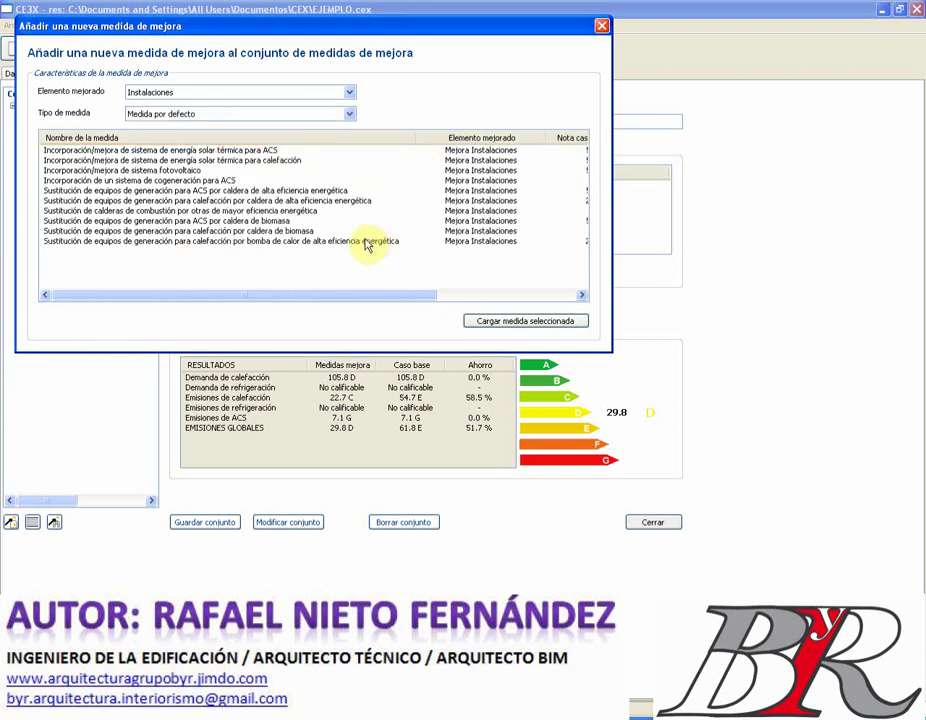
left_click(164, 191)
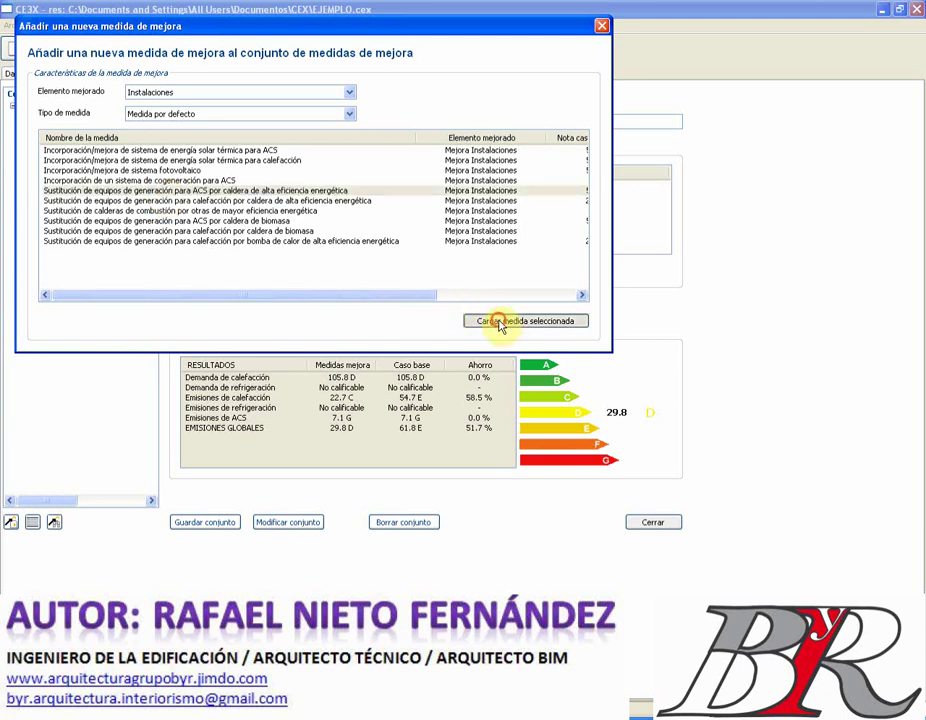
left_click(548, 322)
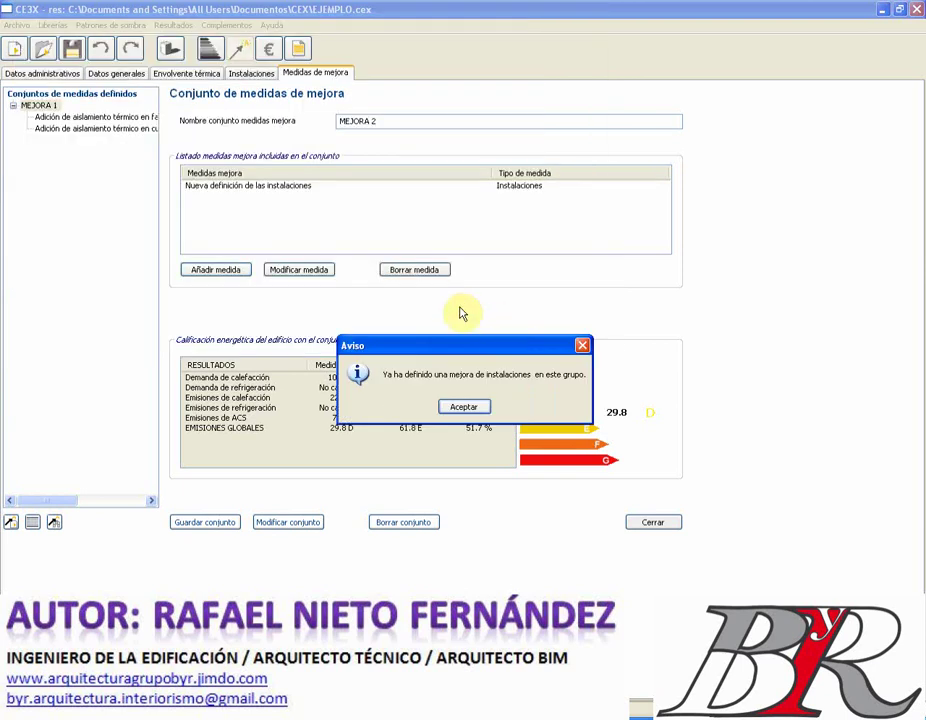
left_click(476, 410)
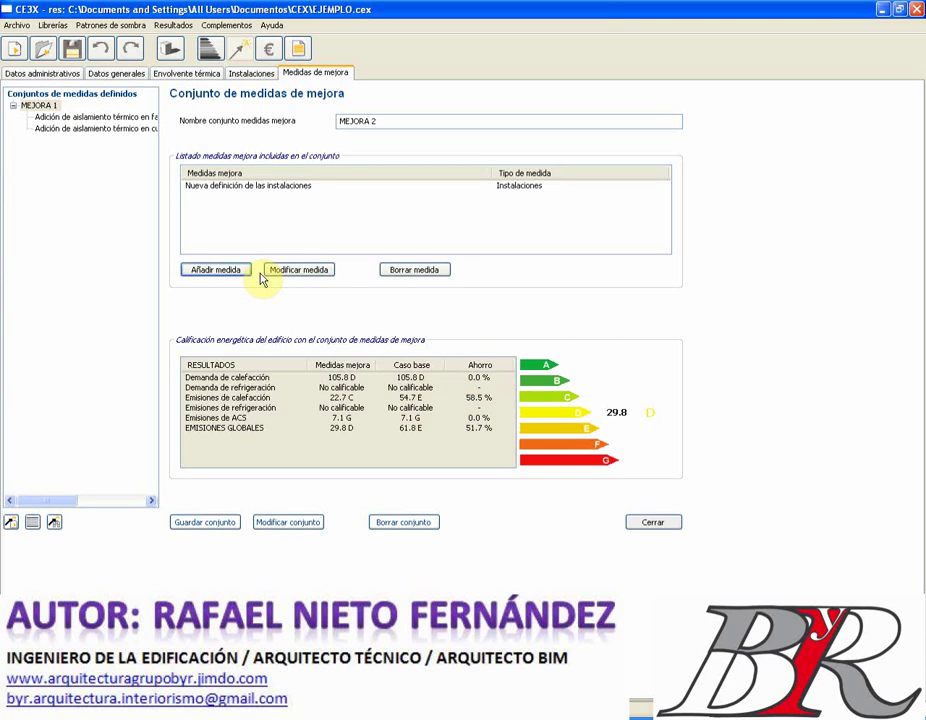
Save the MEJORA 2 set, then create a new improvement measure set named MEJORA 3
left_click(226, 527)
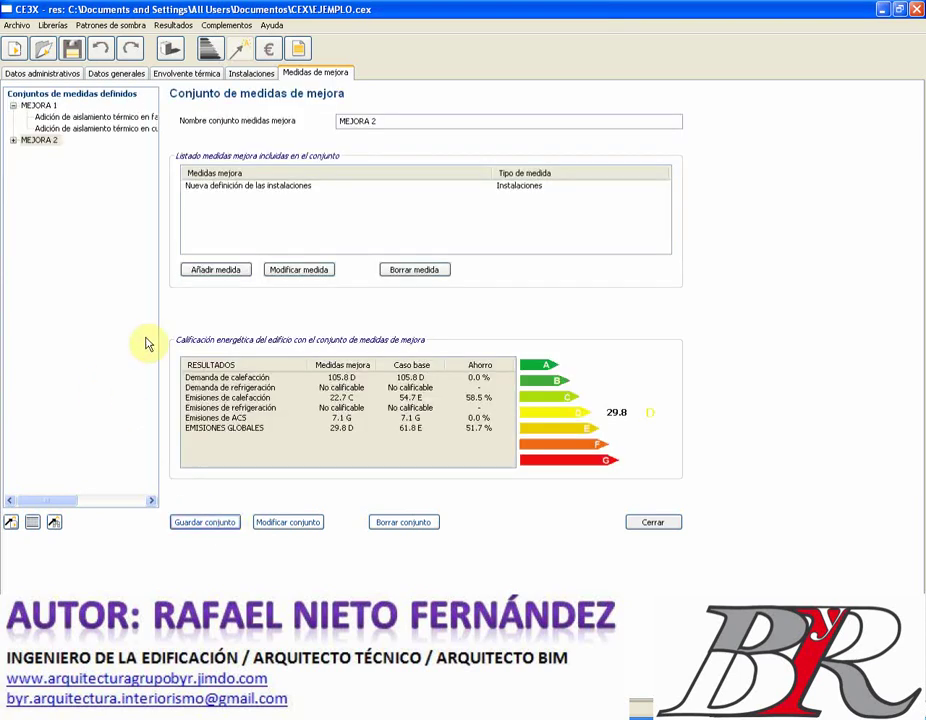
left_click(11, 522)
left_click(352, 120)
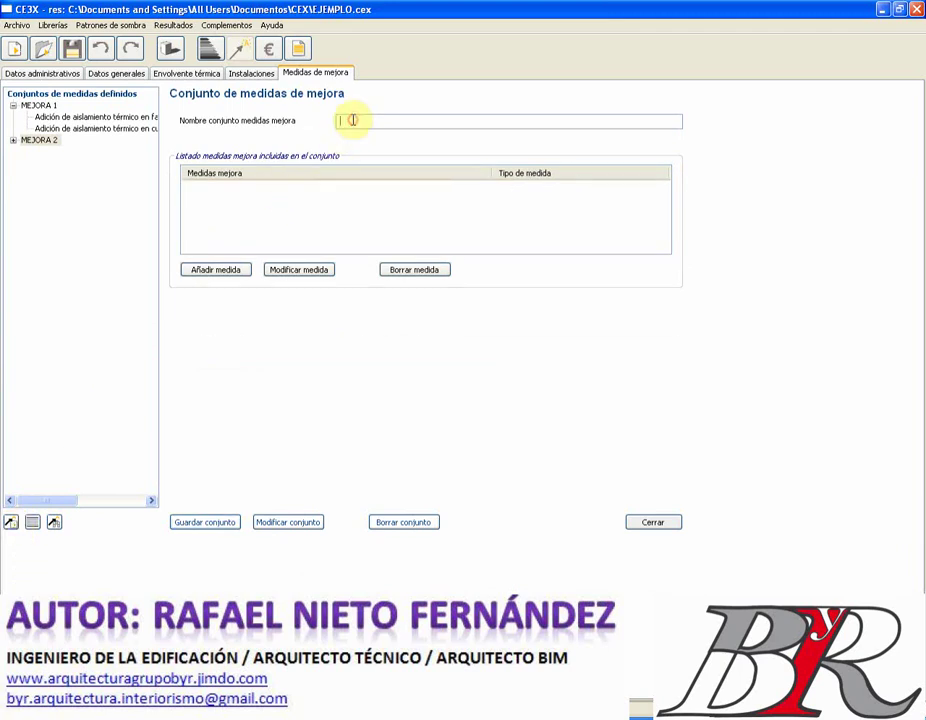
type("m")
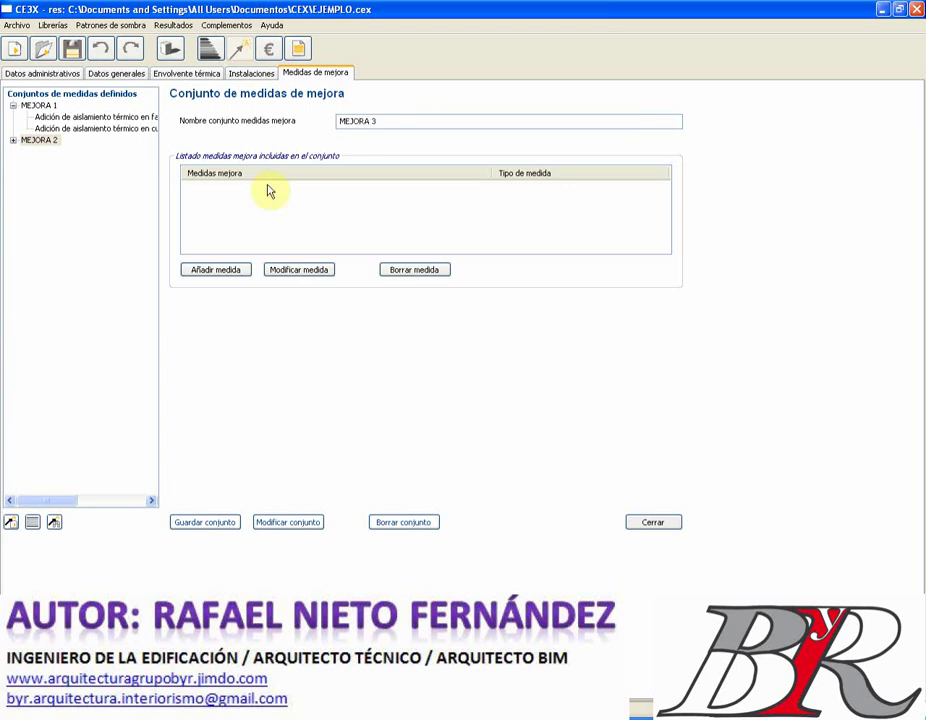
Start a user-defined Huecos measure in MEJORA 3 and name it MEJORA HUECOS
left_click(216, 269)
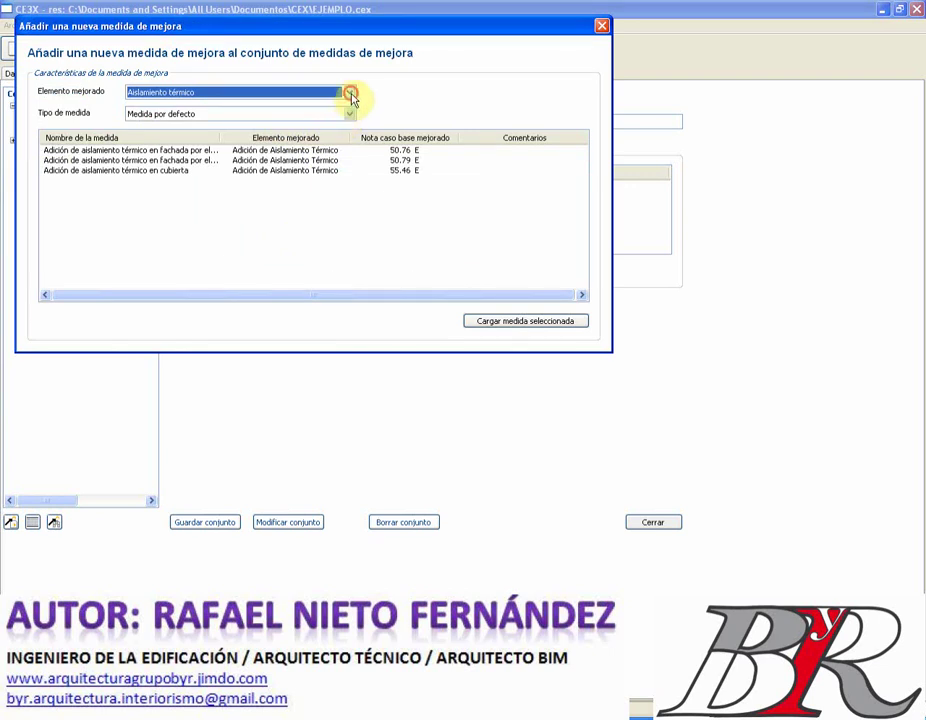
left_click(349, 92)
left_click(275, 116)
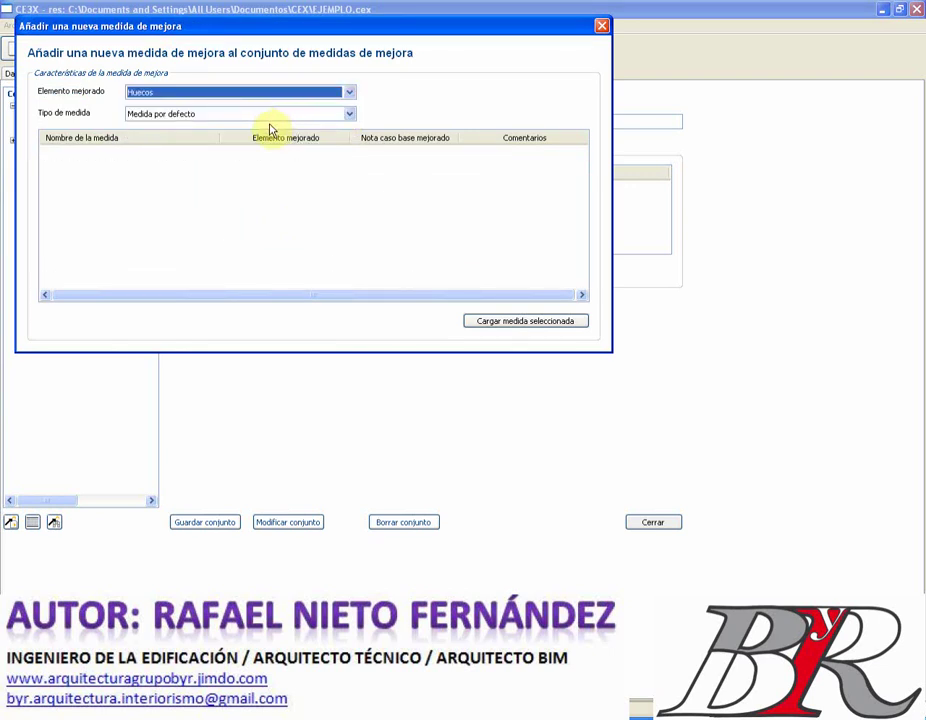
left_click(347, 116)
left_click(310, 136)
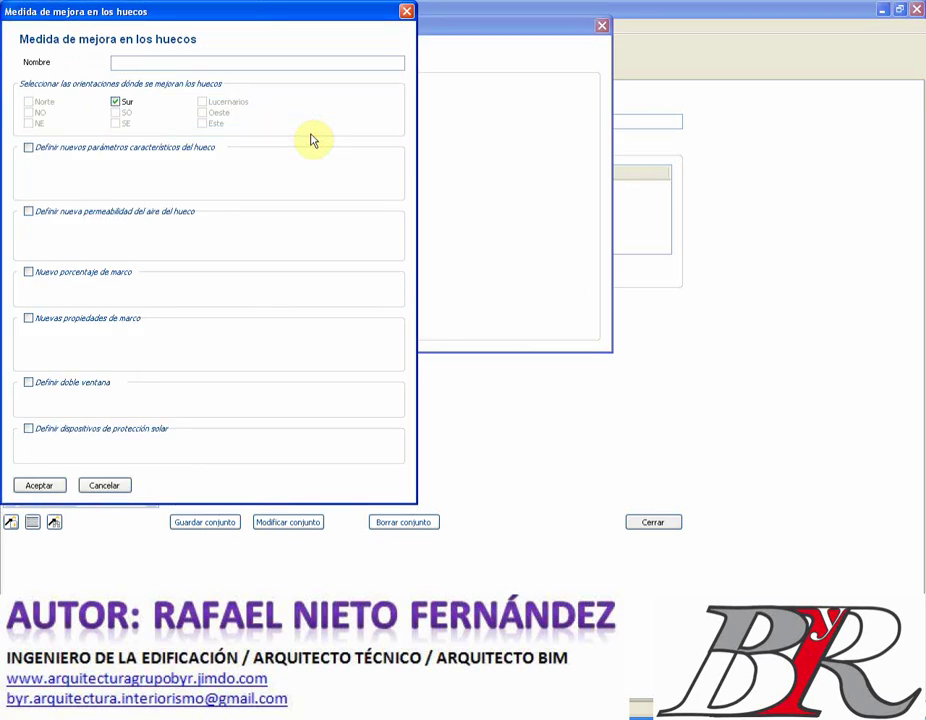
type("MEJORA H")
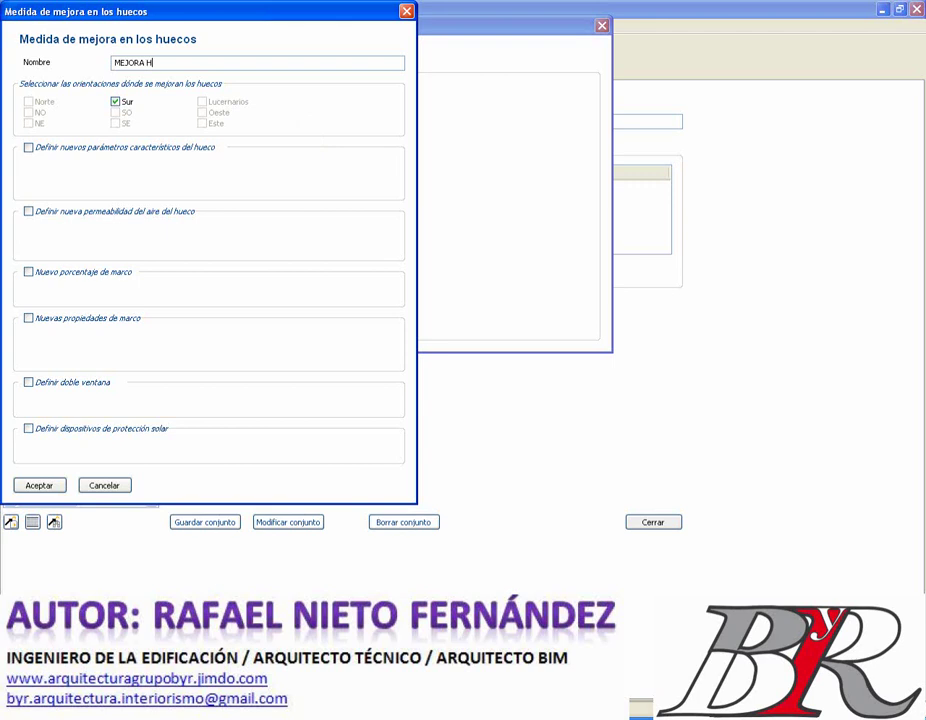
type("COS")
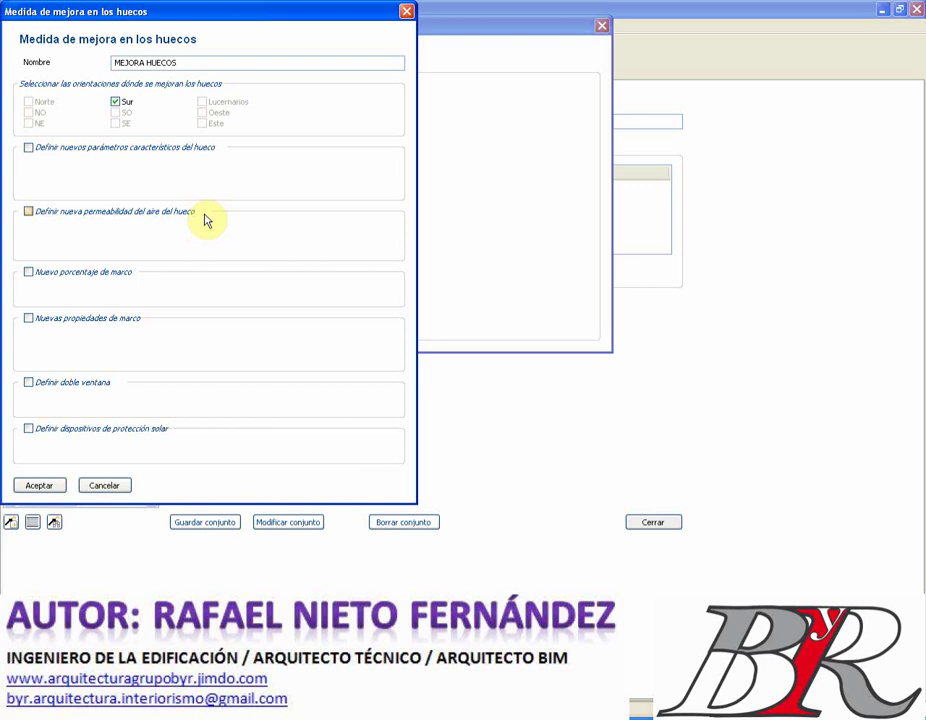
Define new frame properties by loading "HOR_Con rotura de puente térmico mayor de 12 mm" from the horizontal metal frames in the library
left_click(29, 318)
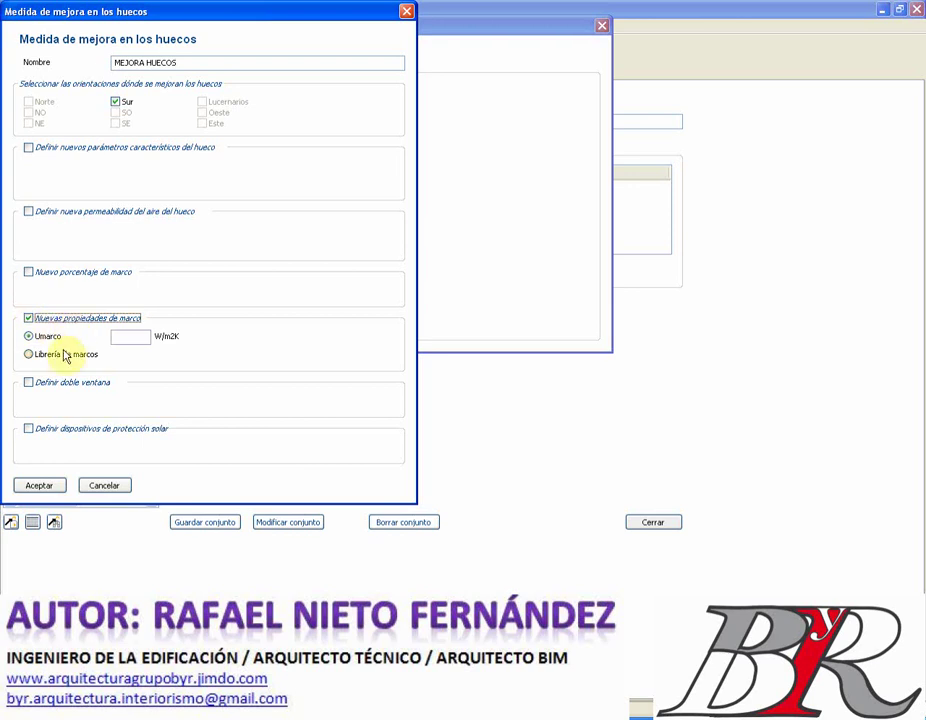
left_click(28, 356)
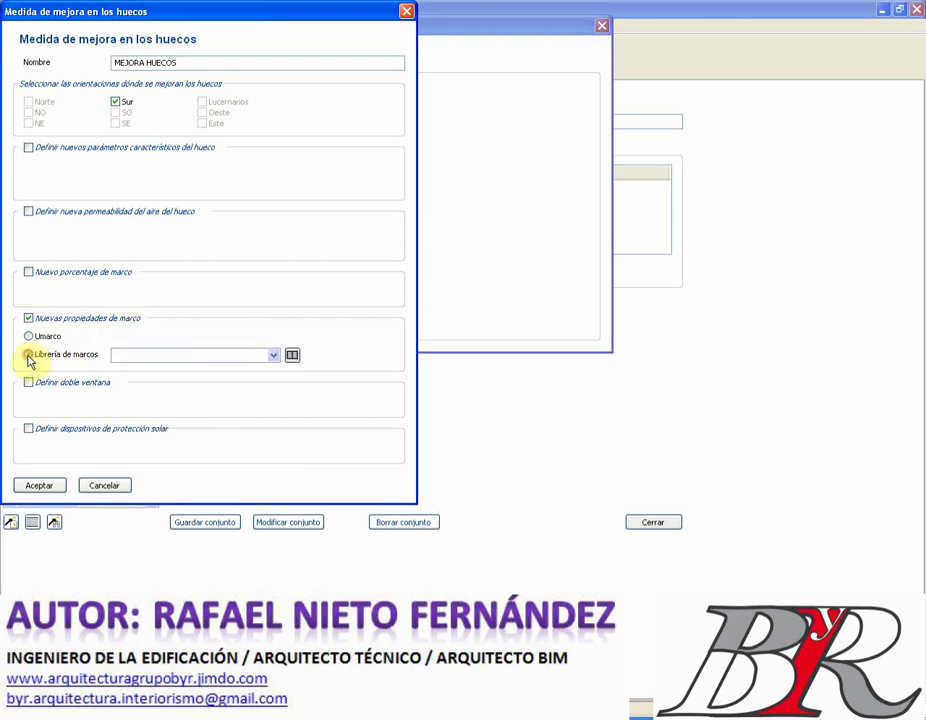
left_click(292, 355)
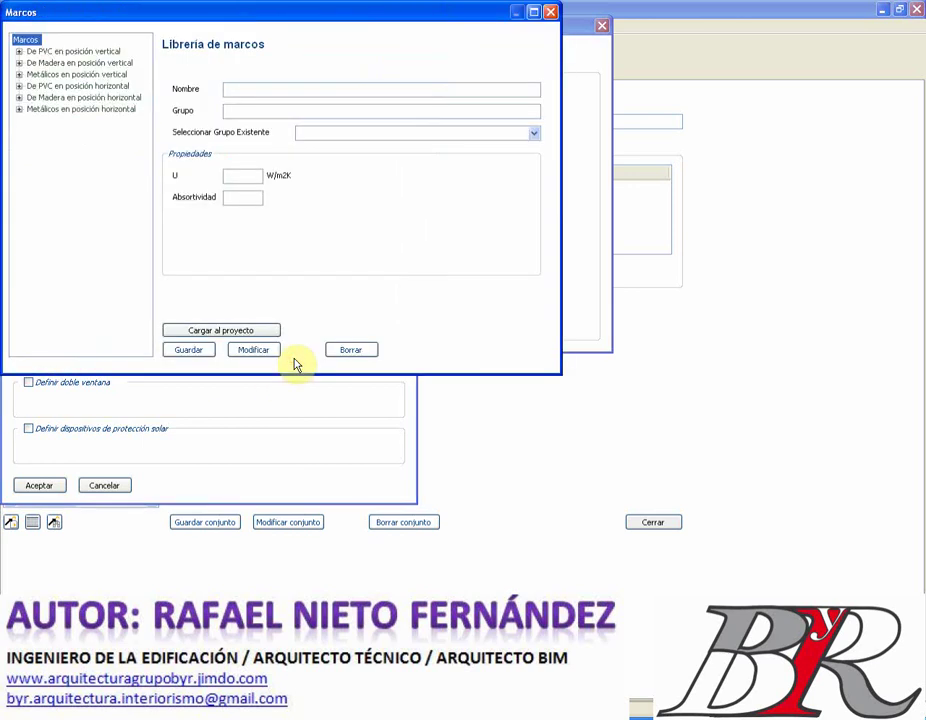
left_click(18, 108)
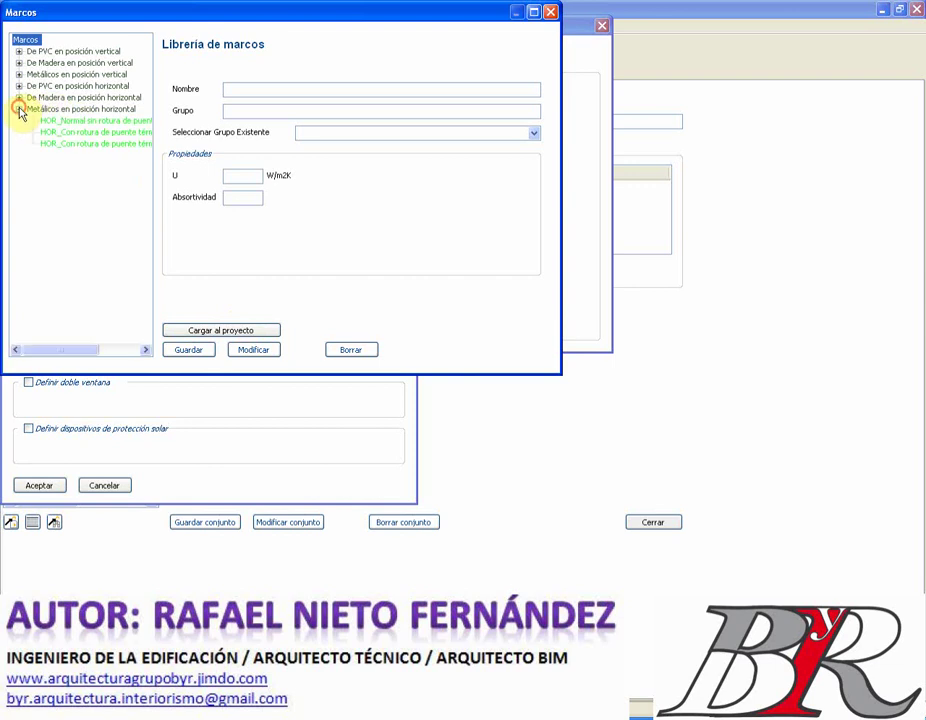
left_click(86, 145)
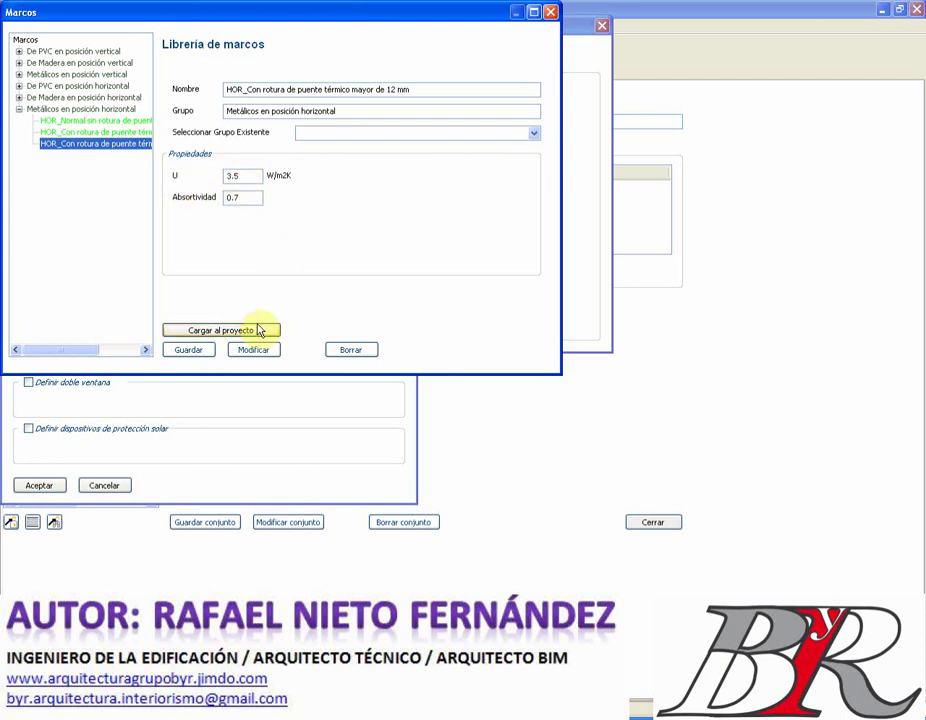
left_click(205, 354)
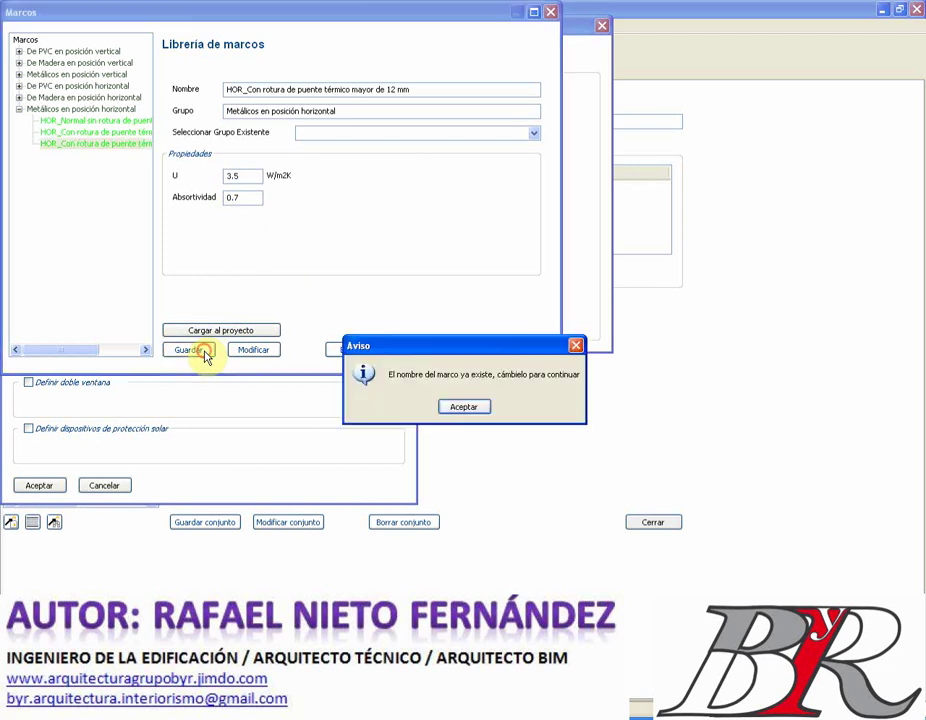
left_click(460, 407)
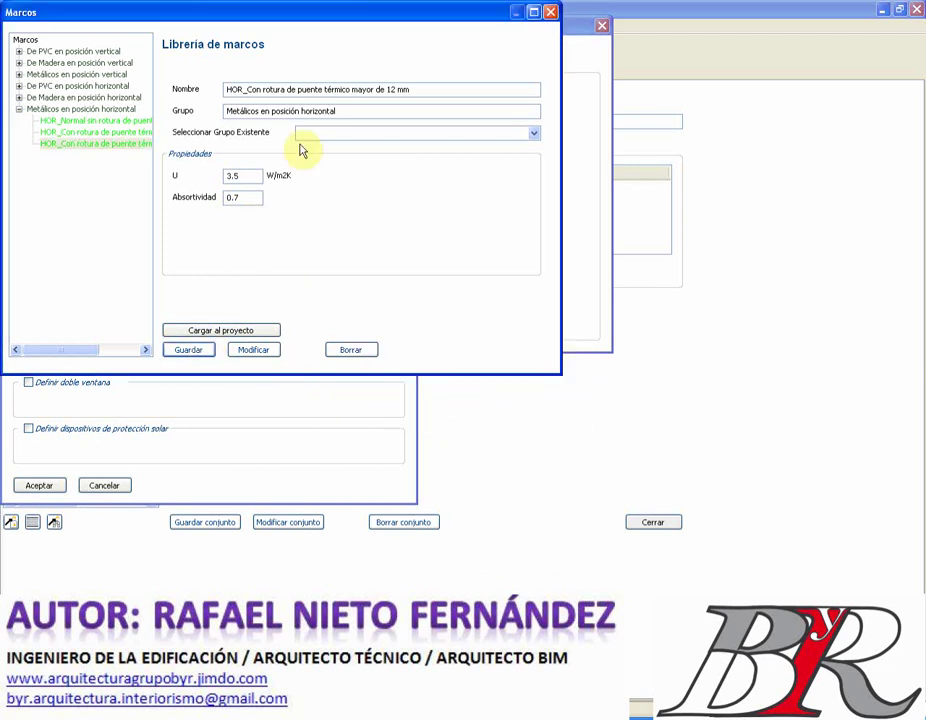
left_click(219, 331)
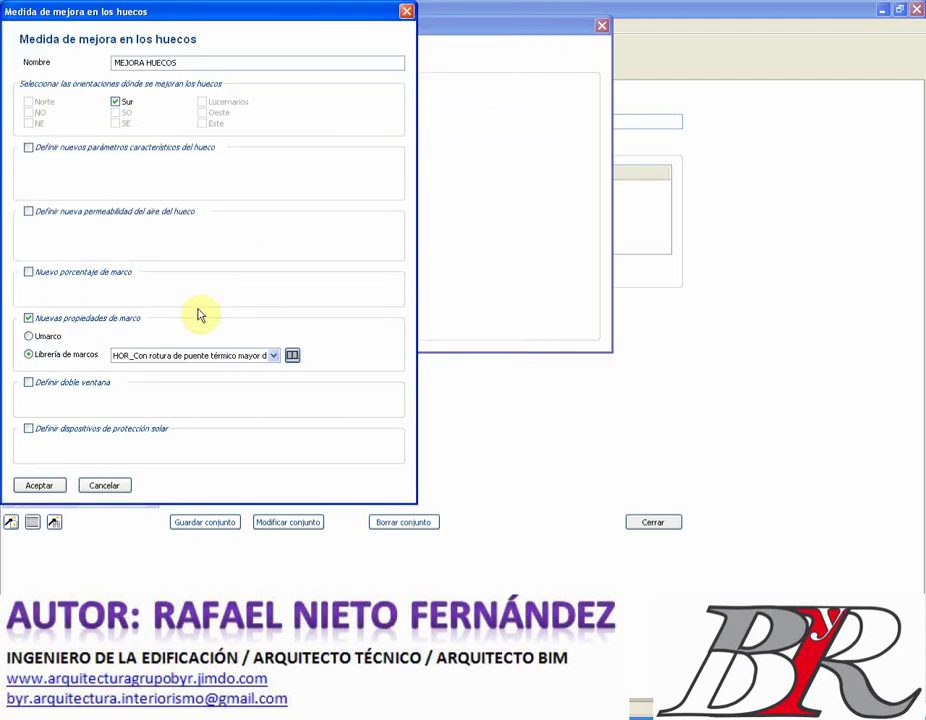
Define a double window for the openings with the characteristic Vidrio Doble
left_click(78, 386)
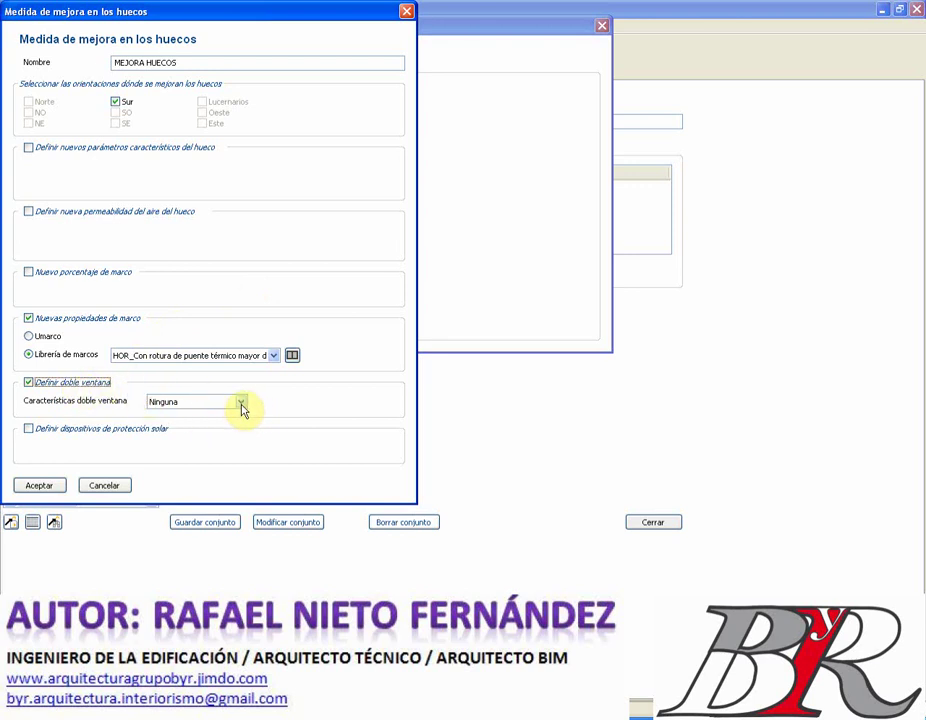
left_click(241, 404)
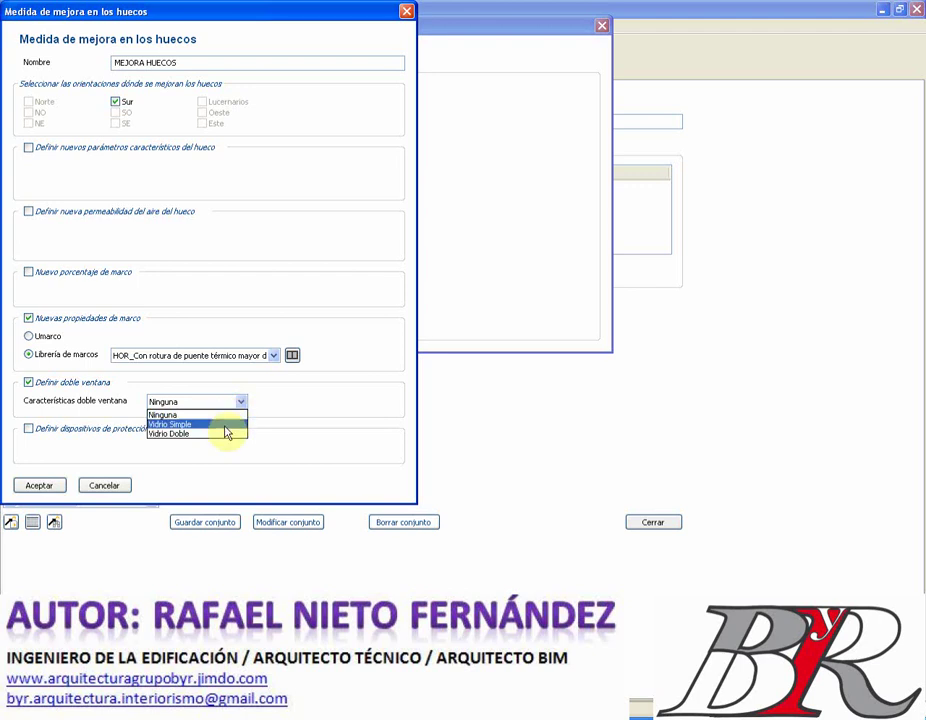
left_click(226, 434)
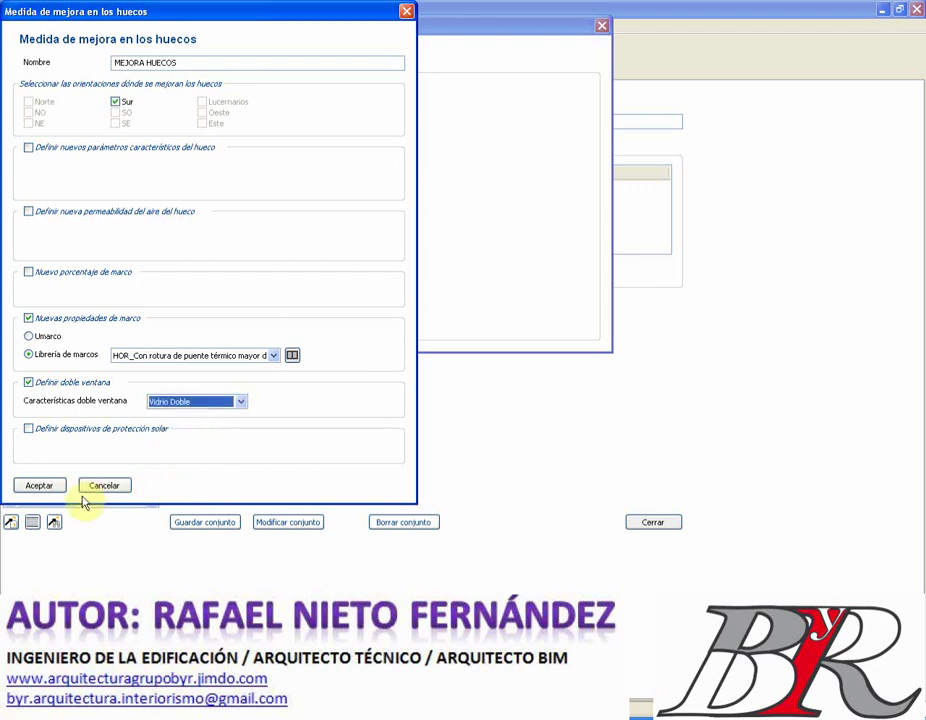
Enable solar protection devices for the openings measure and choose Voladizo as the shading element
left_click(28, 430)
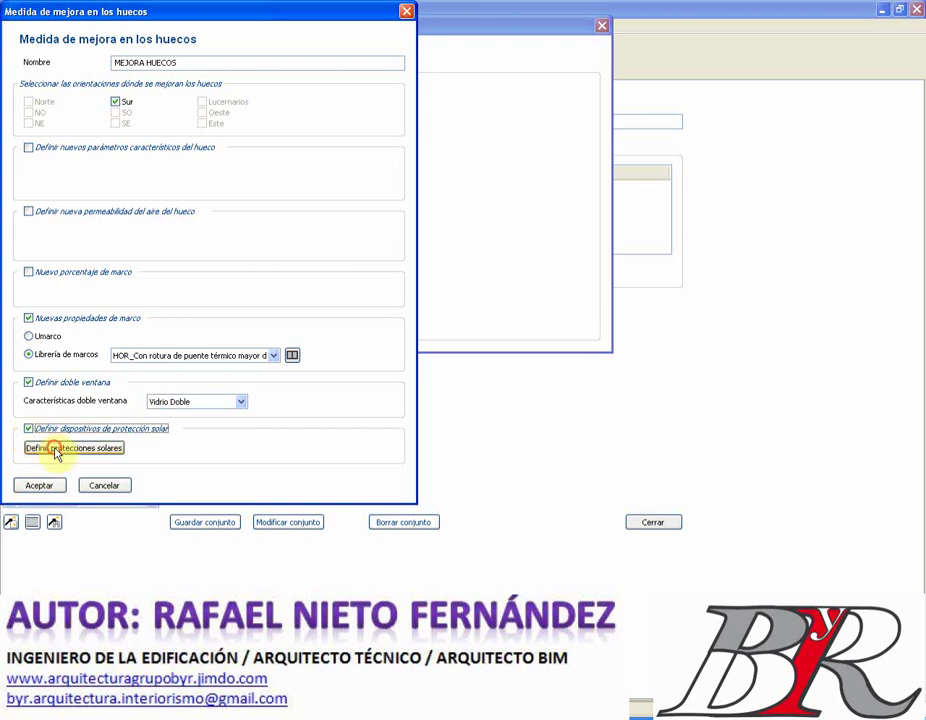
left_click(55, 450)
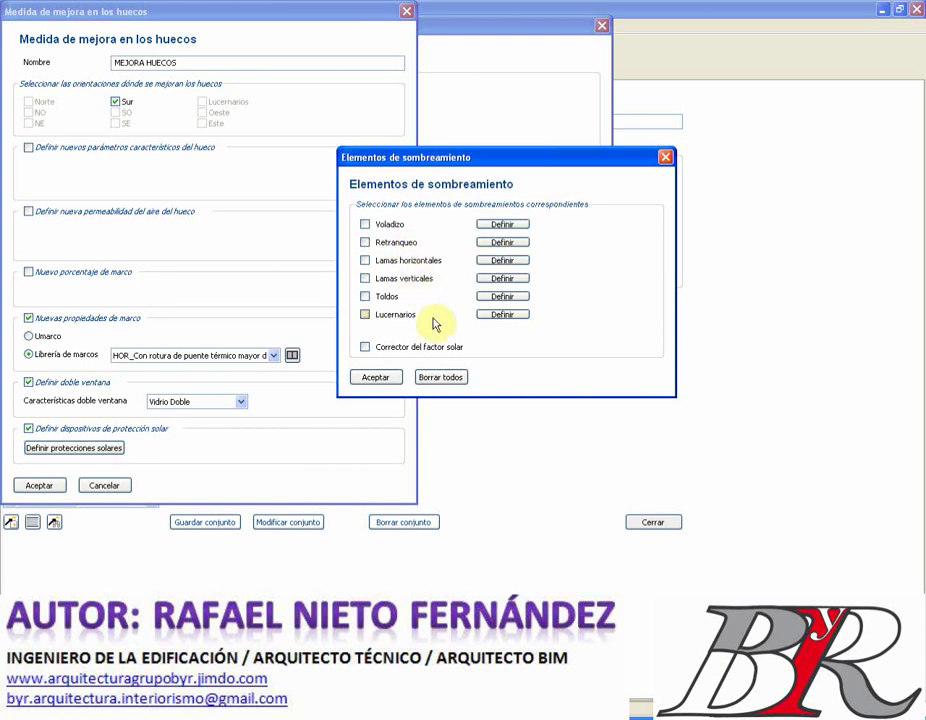
left_click(366, 225)
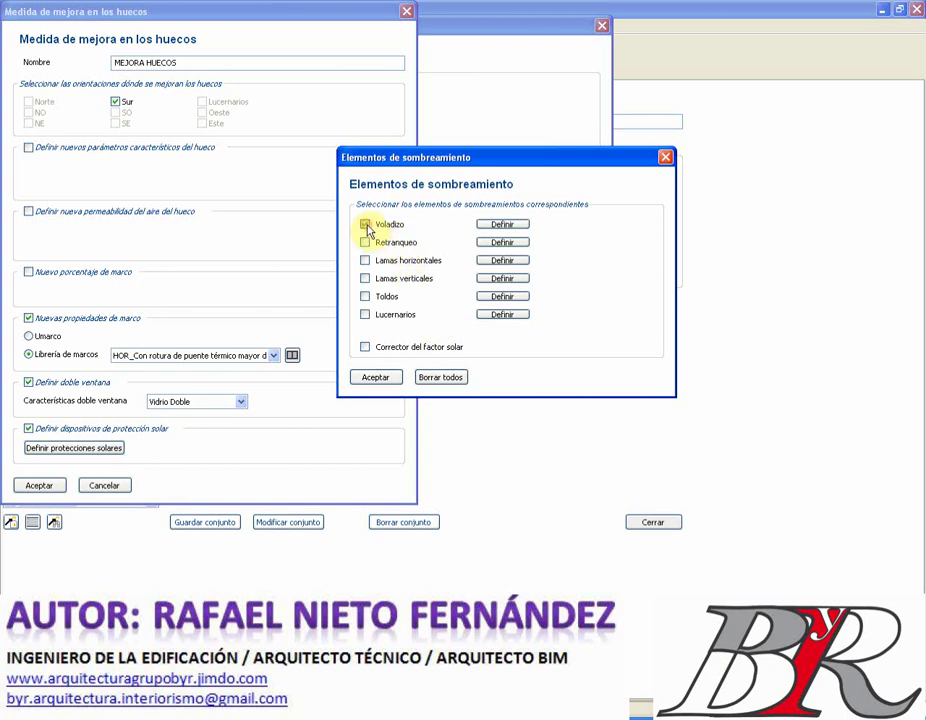
Define the Voladizo overhang with L 0.50 m, H 1.20 m and D 0.15 m
left_click(490, 226)
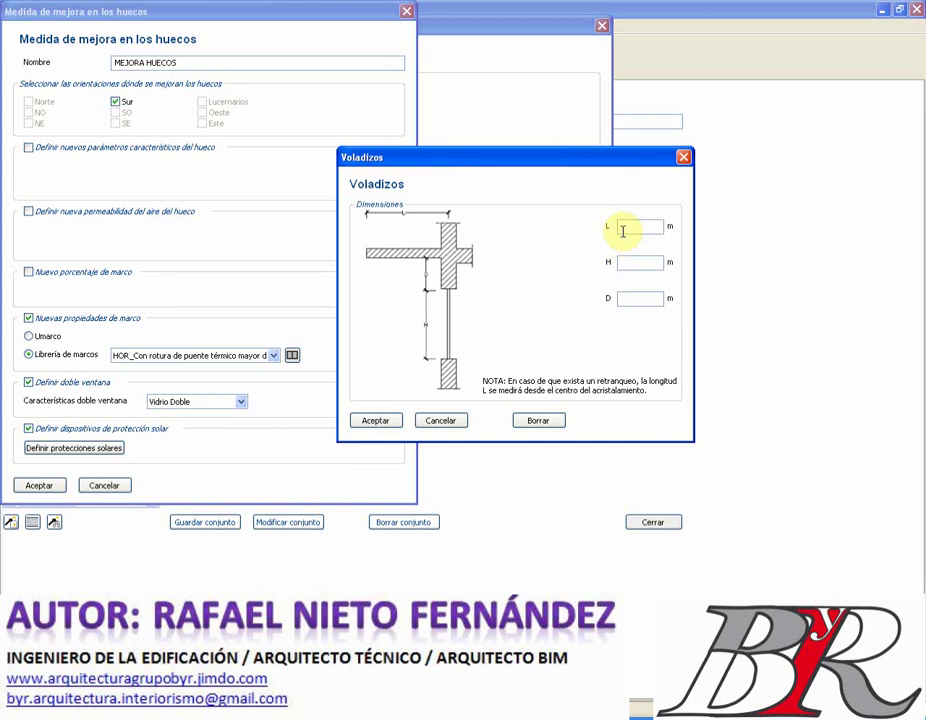
type("0.5")
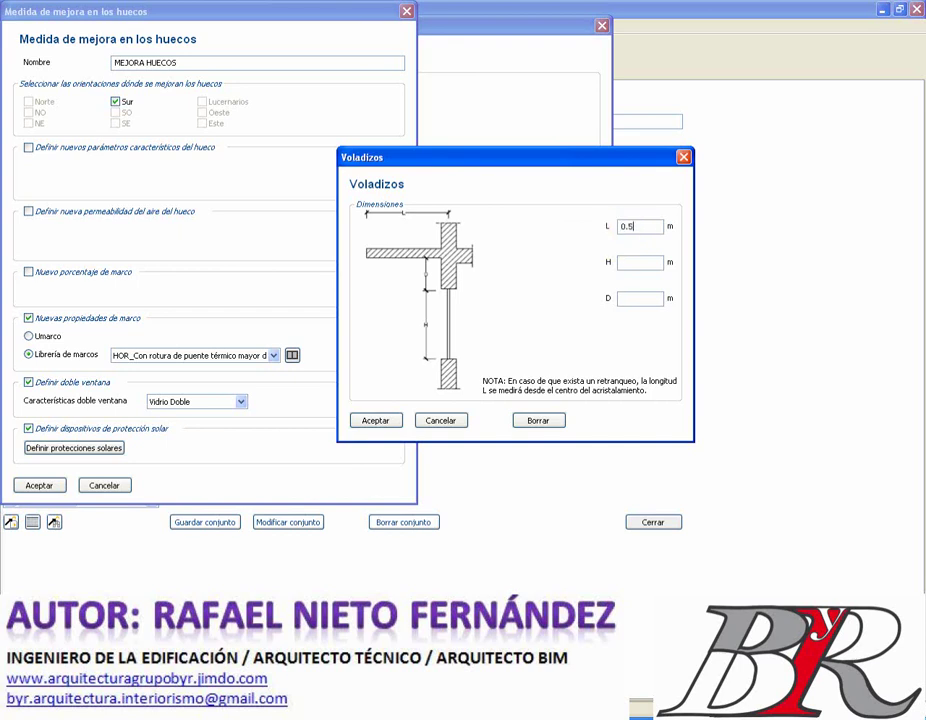
type("0")
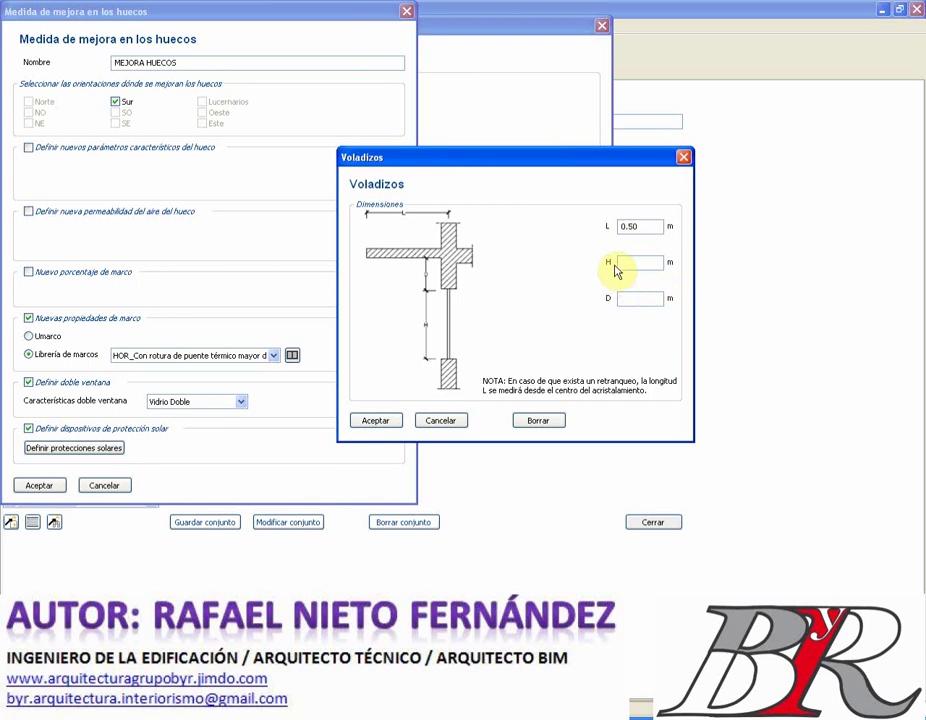
left_click(632, 261)
type("1.2")
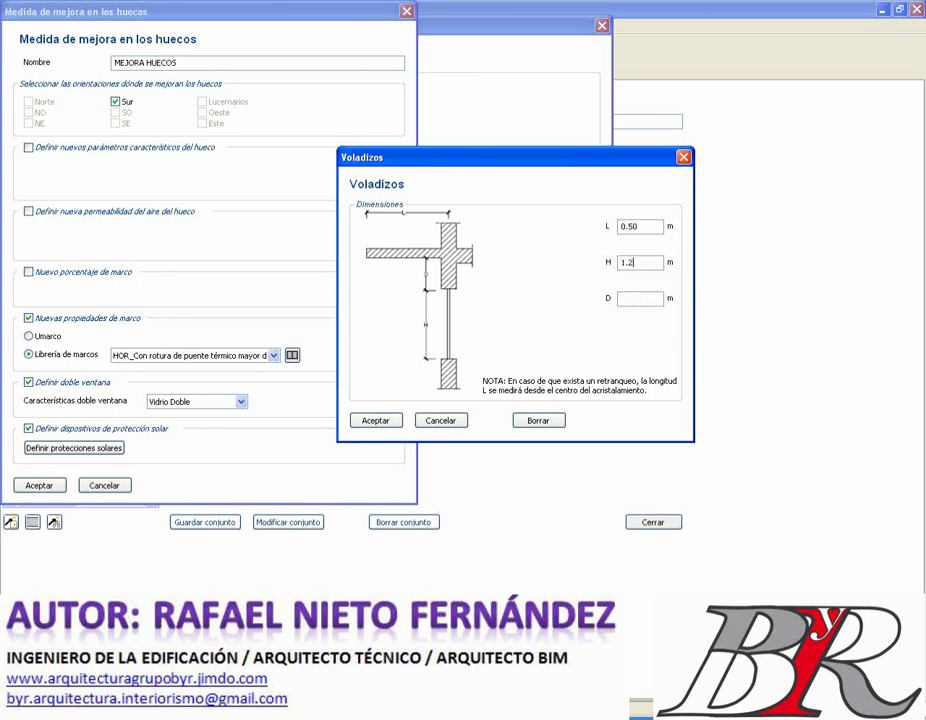
type("0")
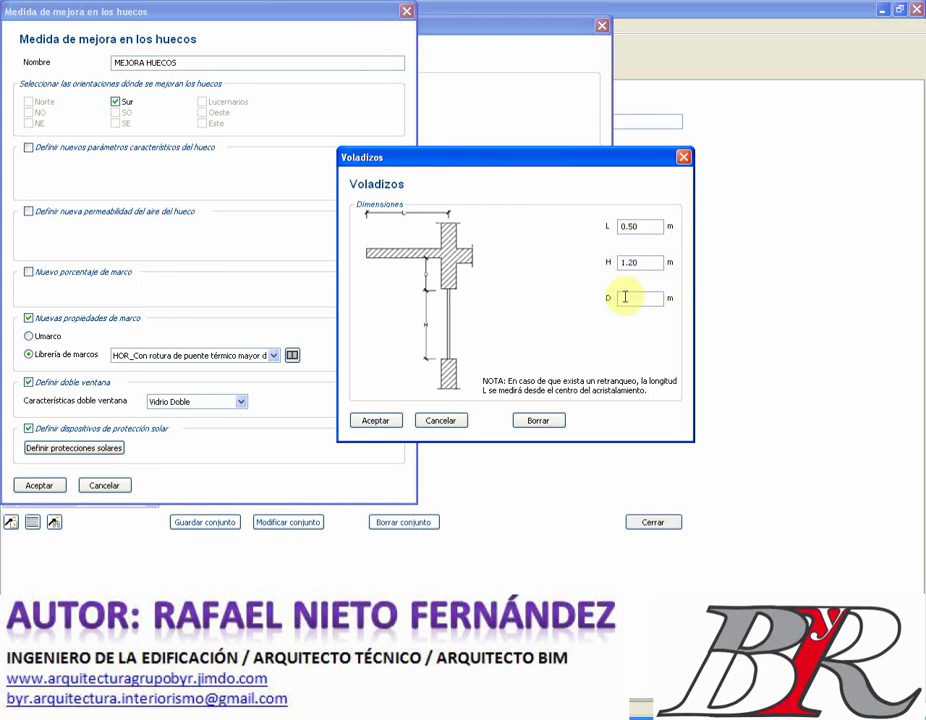
left_click(645, 297)
type("0.1")
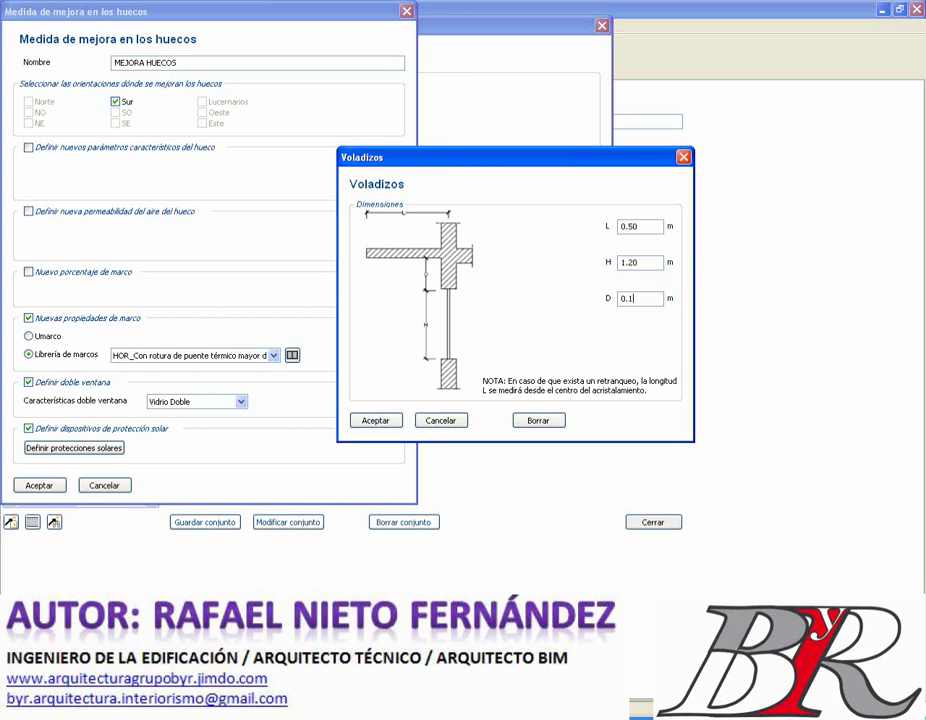
type("5")
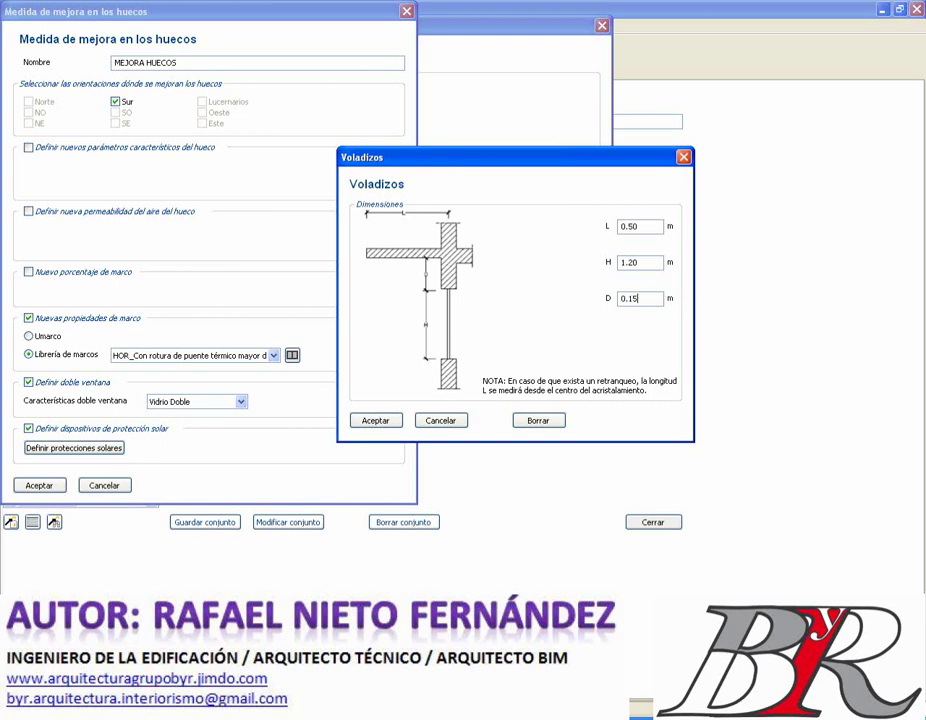
left_click(377, 422)
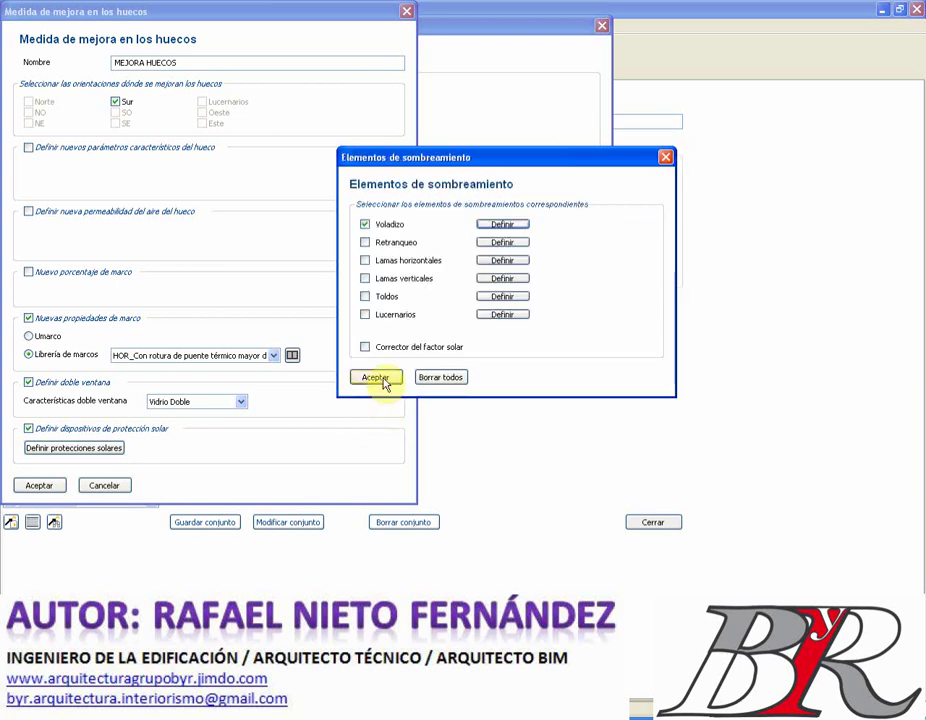
Confirm the shading elements and the MEJORA HUECOS measure, and save the MEJORA 3 set
left_click(384, 380)
left_click(50, 485)
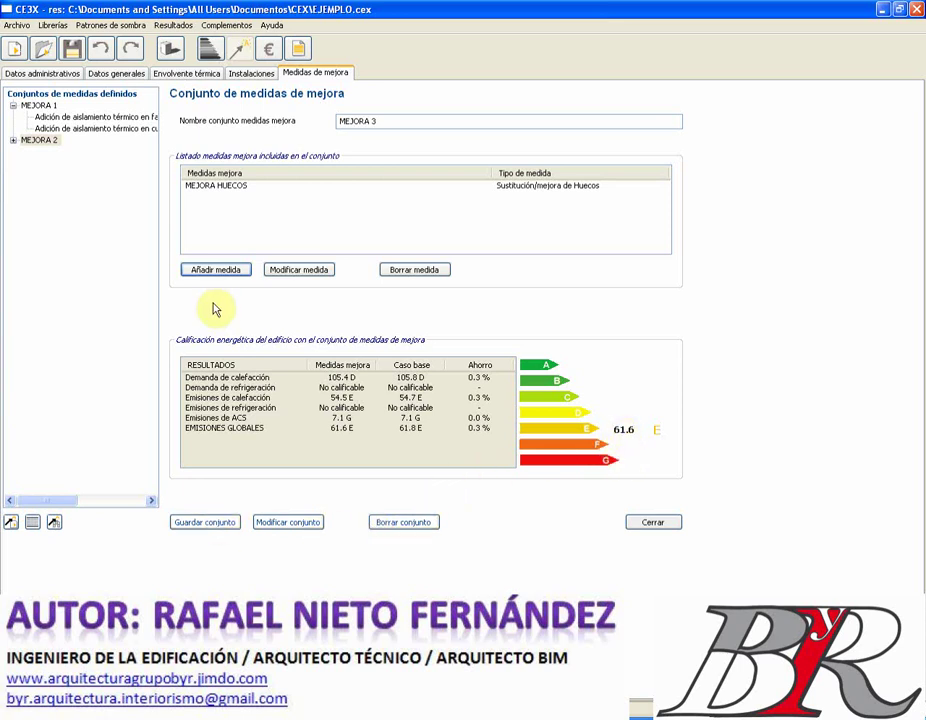
left_click(226, 524)
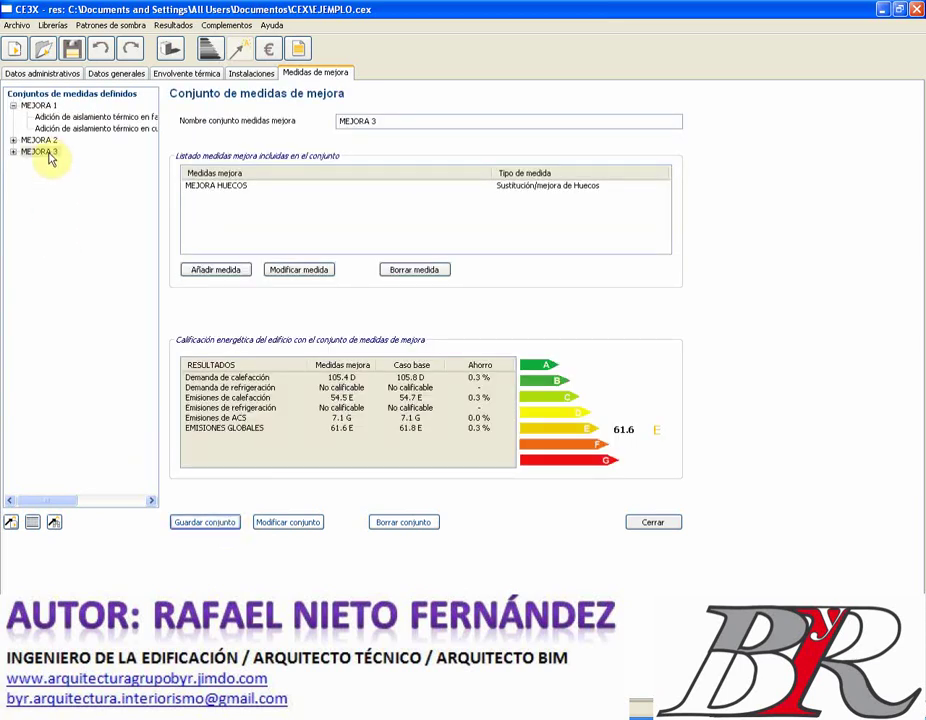